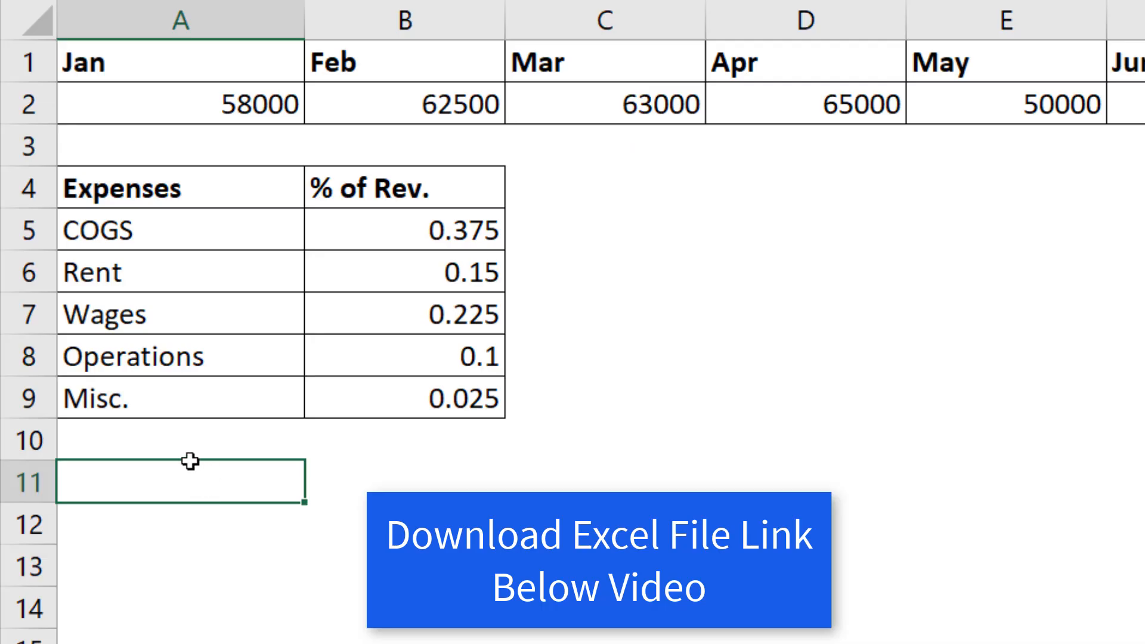
# Step: Start the formula =A1:L1&A2:L2 in cell A11, preview its evaluated array, and restore the cell references
pyautogui.write('=')
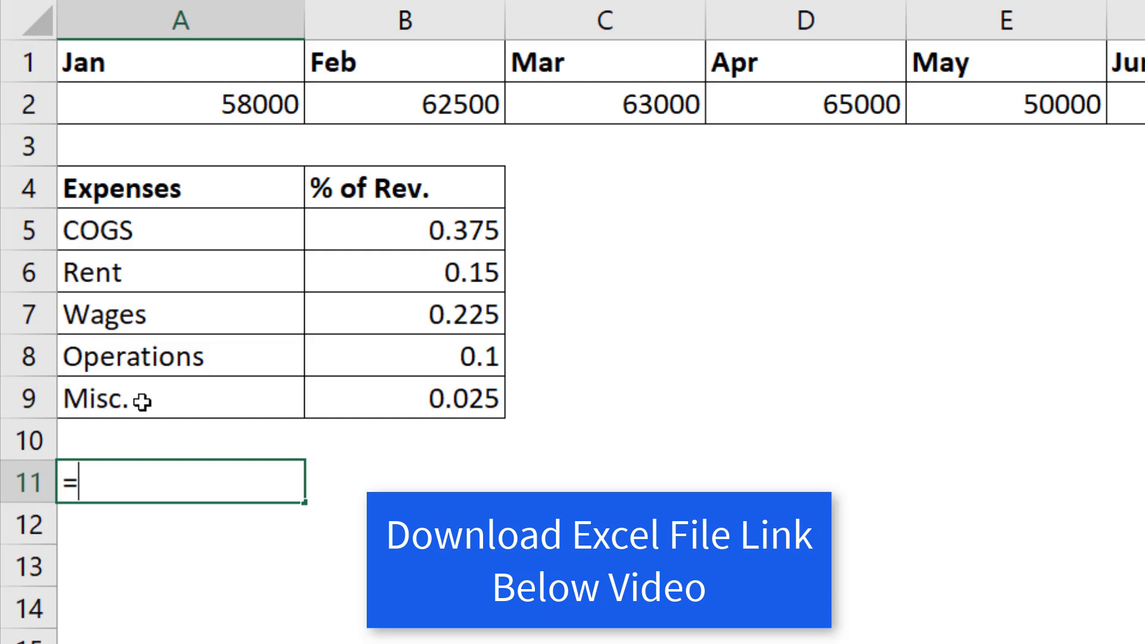
pyautogui.click(110, 62)
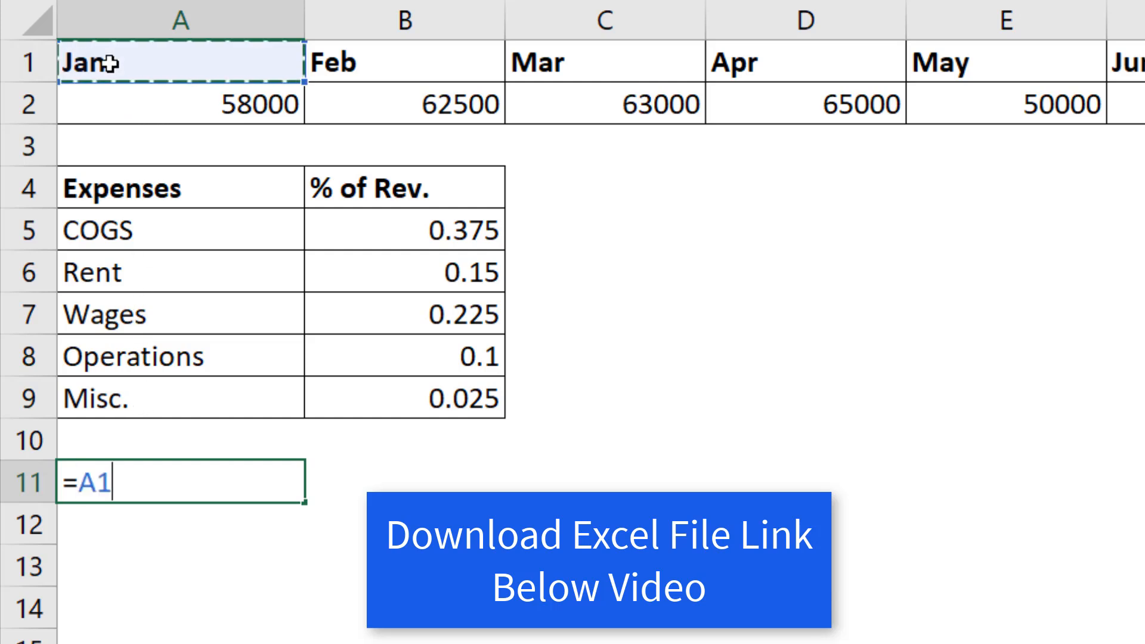
pyautogui.hotkey('ctrl', 'shift', 'Right')
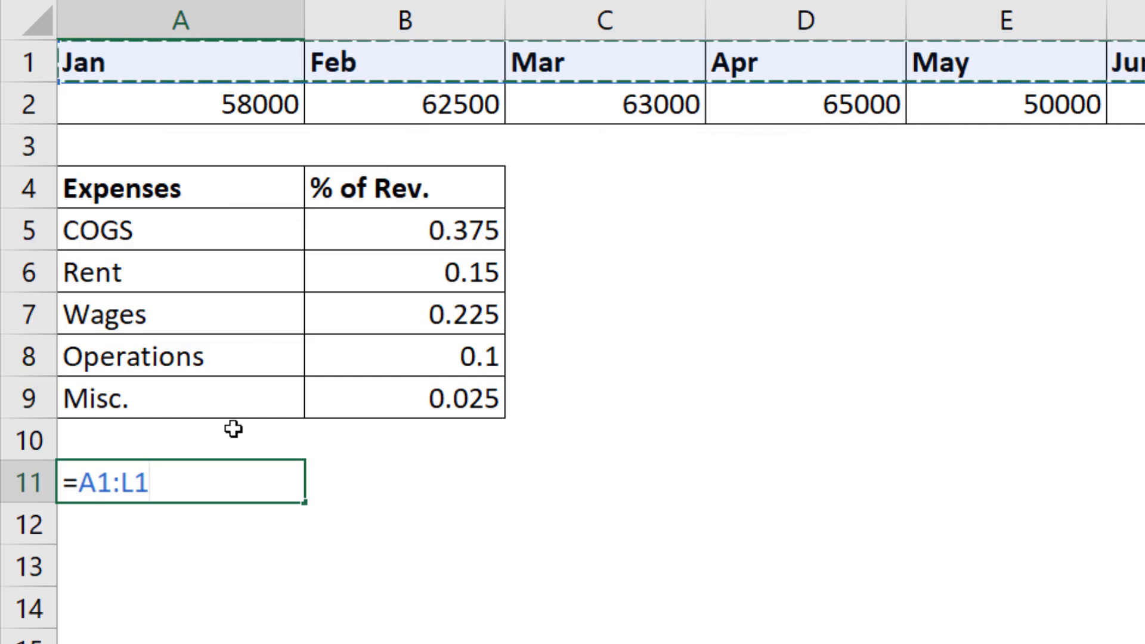
pyautogui.write('&')
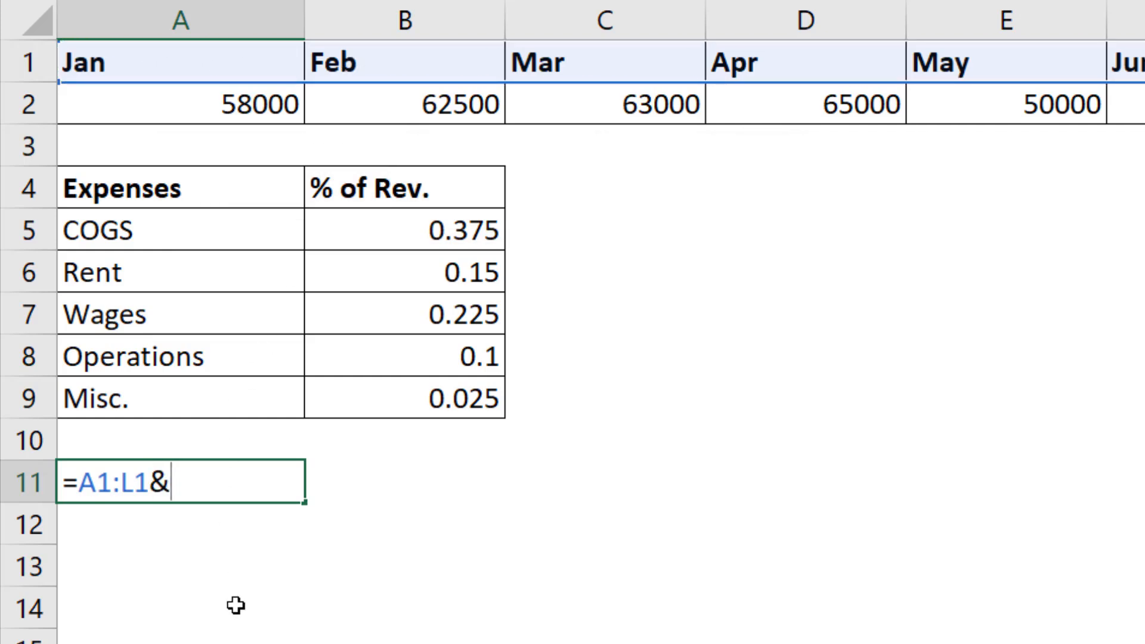
pyautogui.click(199, 110)
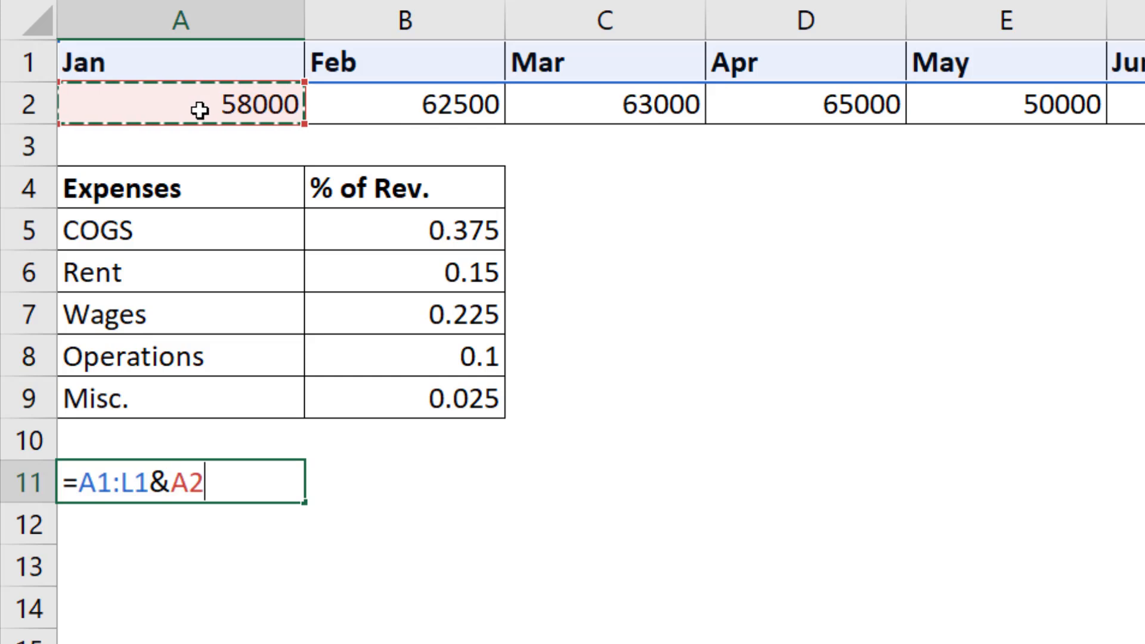
pyautogui.hotkey('ctrl', 'shift', 'Right')
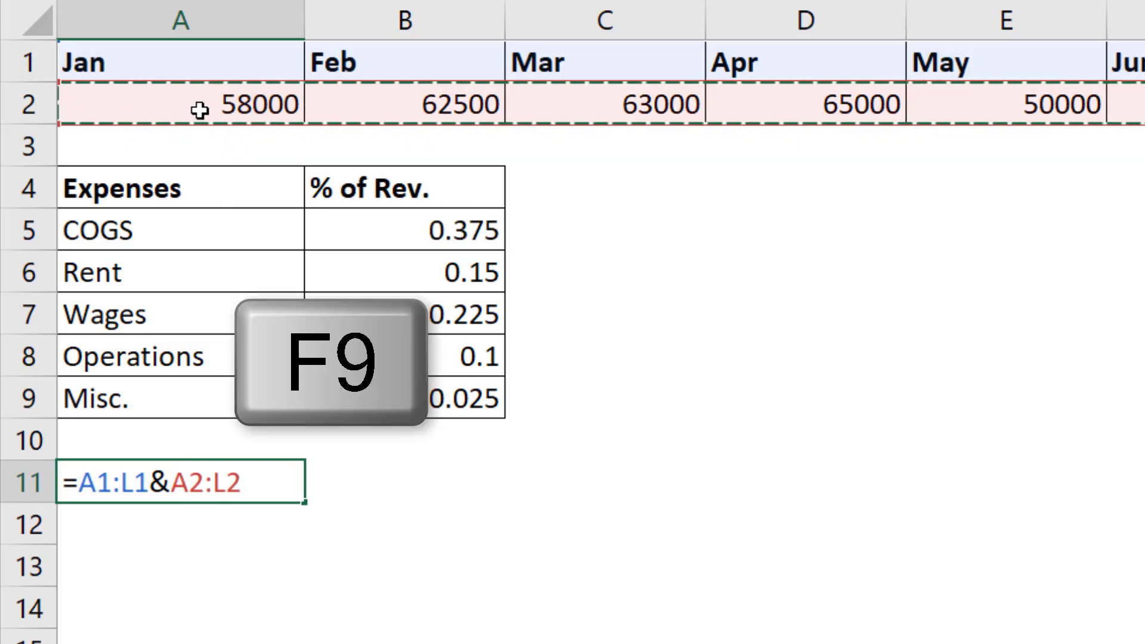
pyautogui.press('F9')
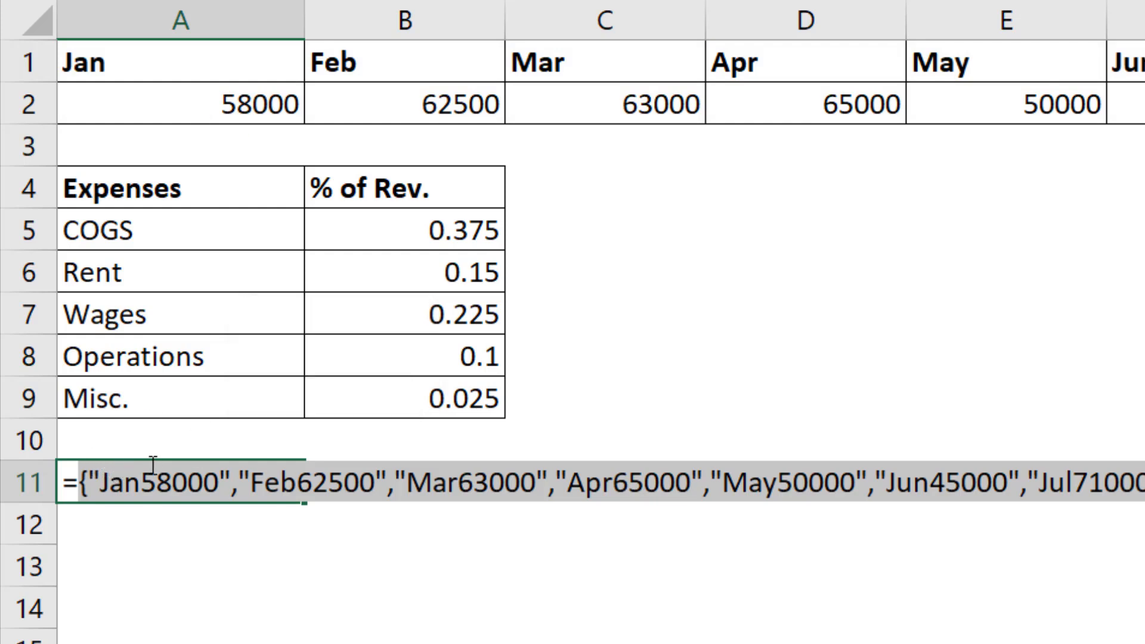
pyautogui.hotkey('ctrl', 'z')
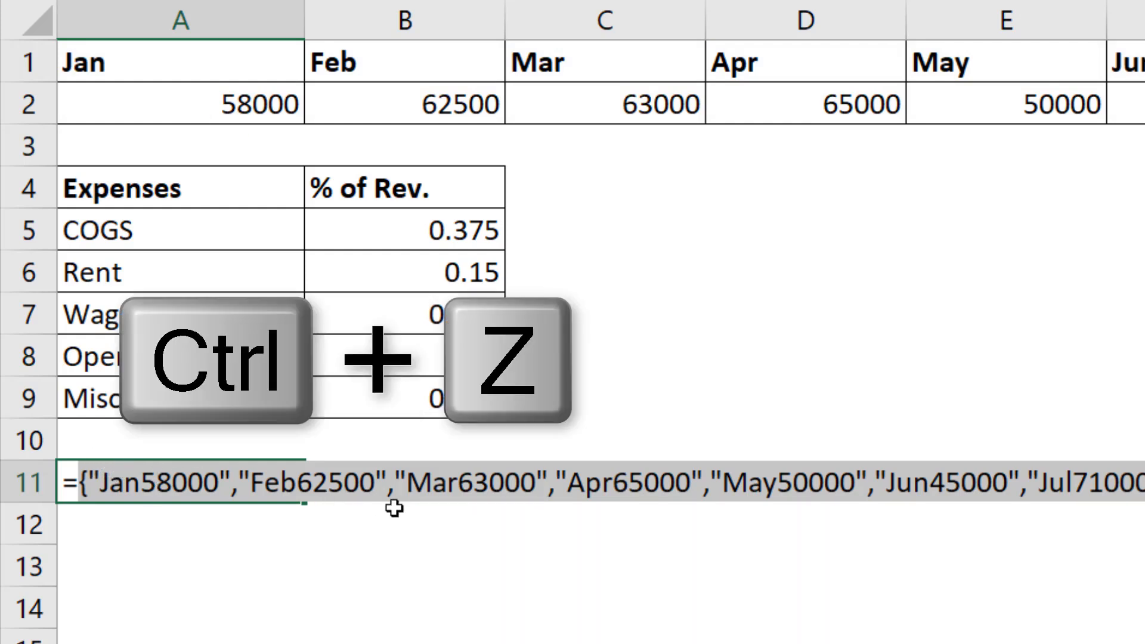
# Step: Insert the separator " = " between the two ranges in A11's formula, preview the evaluated array, and restore the references
pyautogui.click(171, 482)
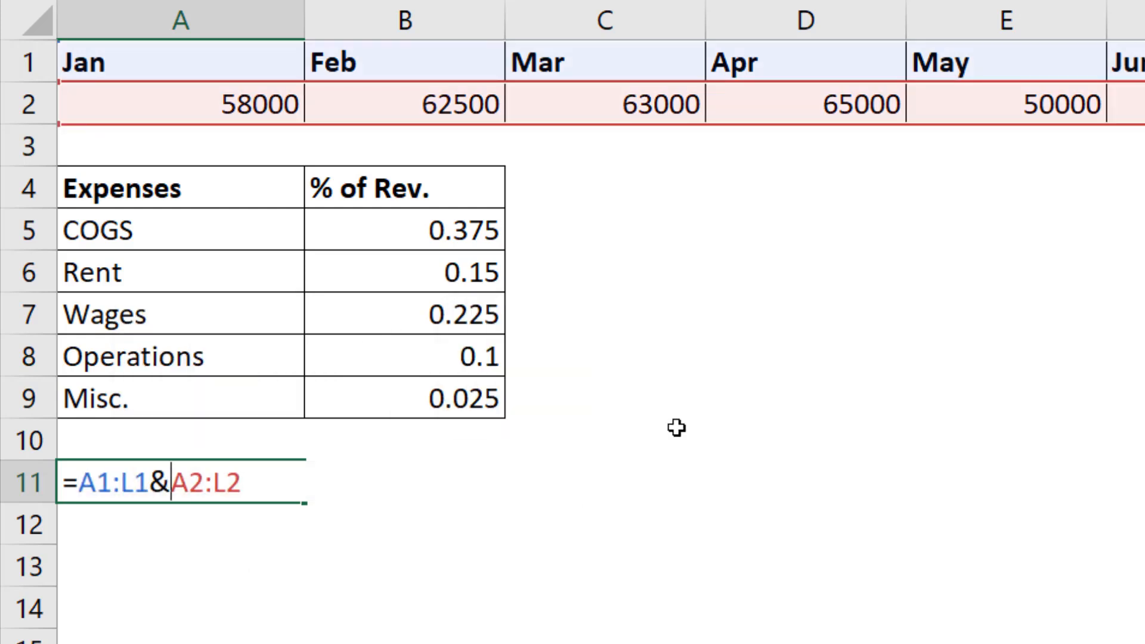
pyautogui.write('"')
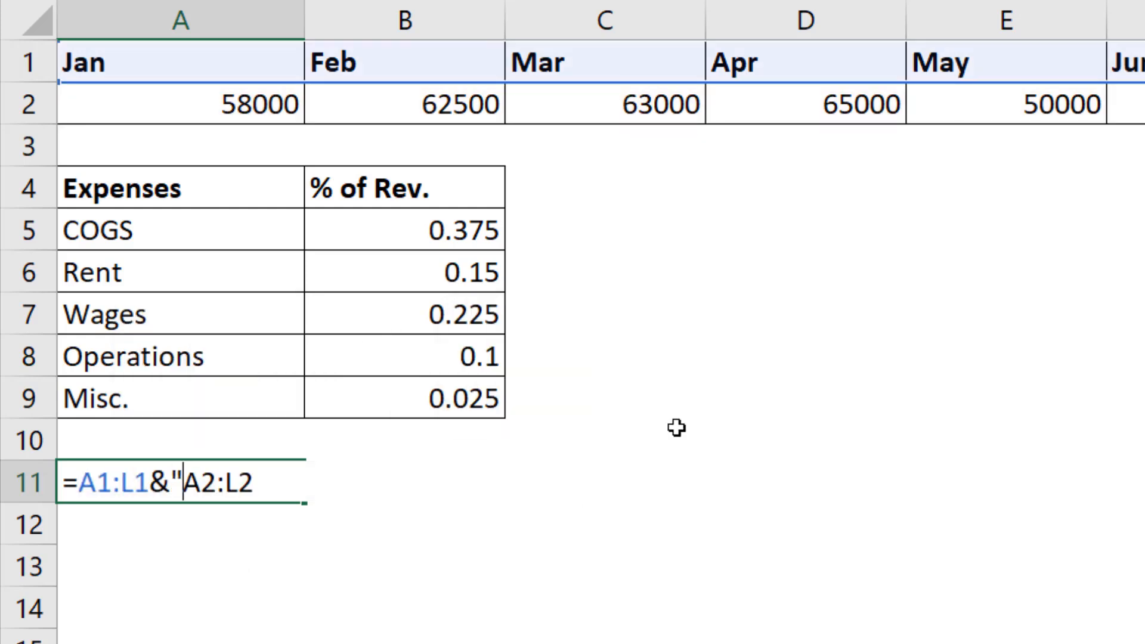
pyautogui.write(' = "')
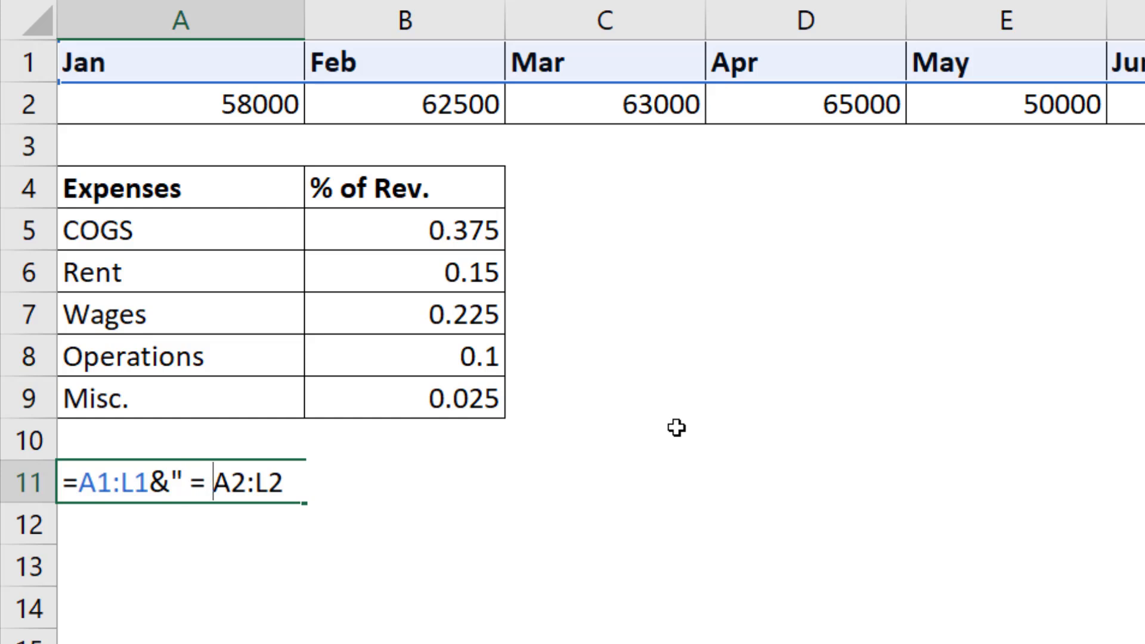
pyautogui.write('&')
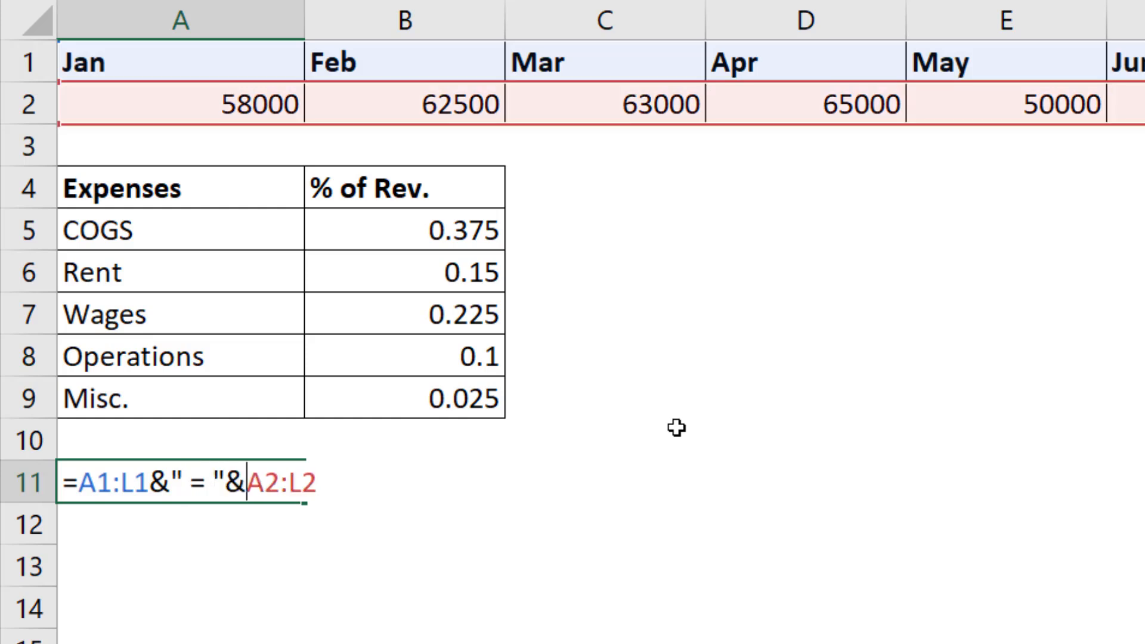
pyautogui.press('F9')
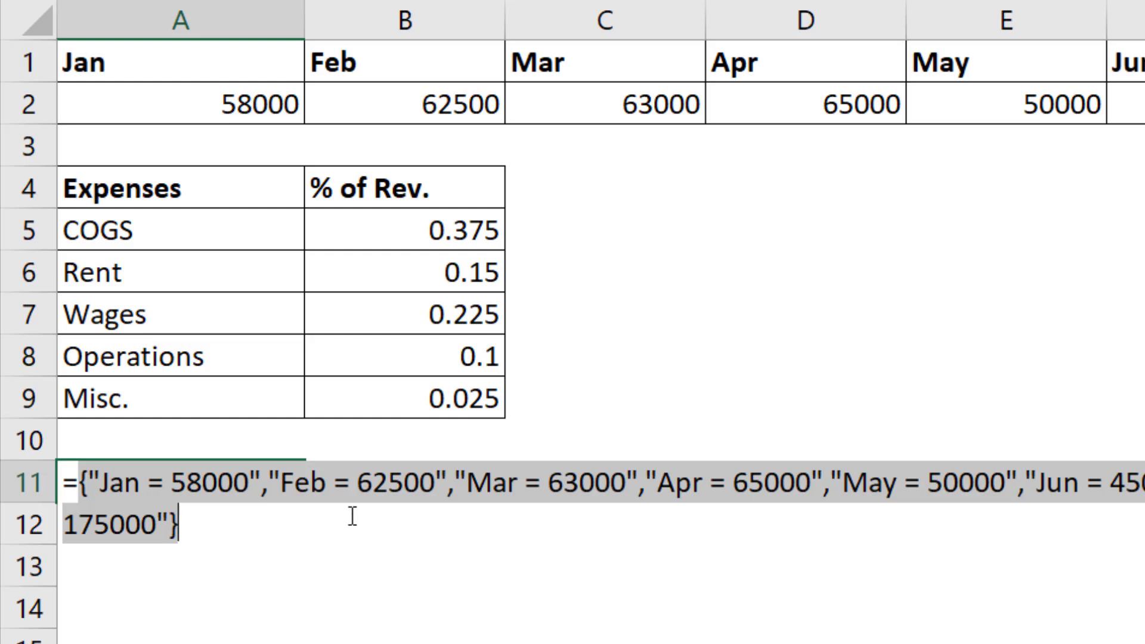
pyautogui.hotkey('ctrl', 'z')
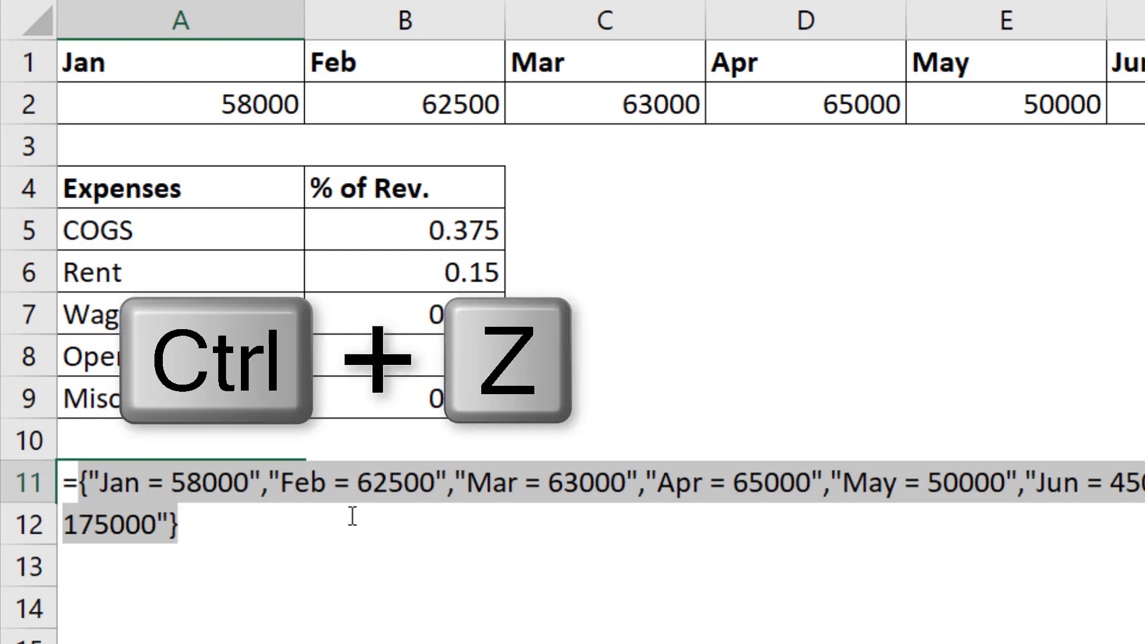
# Step: Wrap A11's expression in TEXTJOIN with ", " as delimiter and the ignore_empty argument left blank, and commit the formula
pyautogui.click(80, 482)
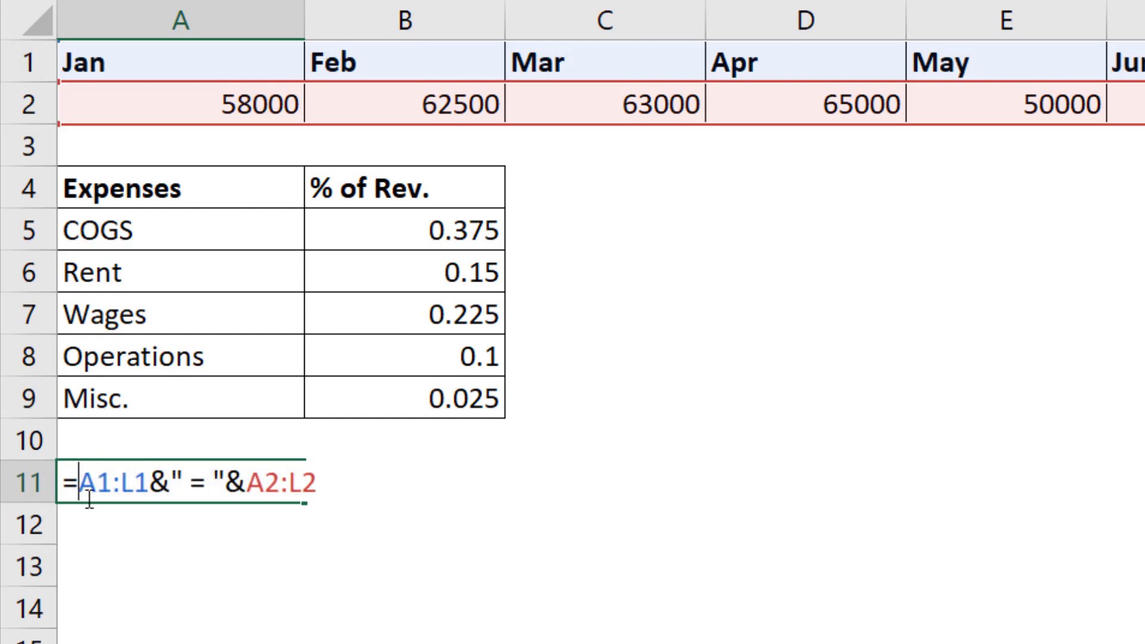
pyautogui.write('text')
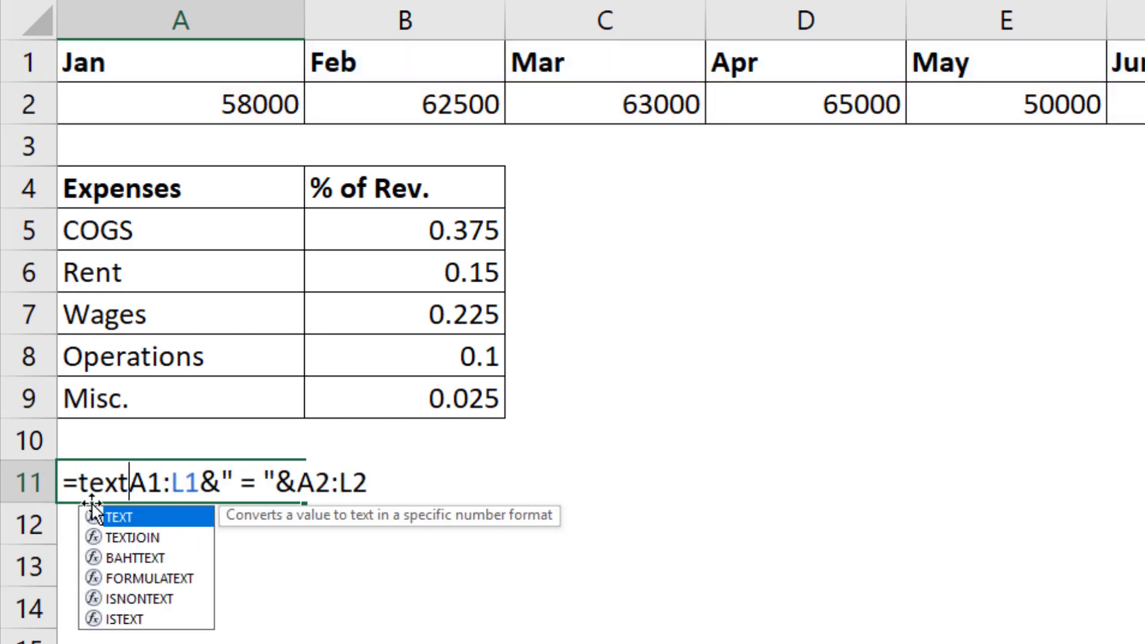
pyautogui.press('Down')
pyautogui.press('Tab')
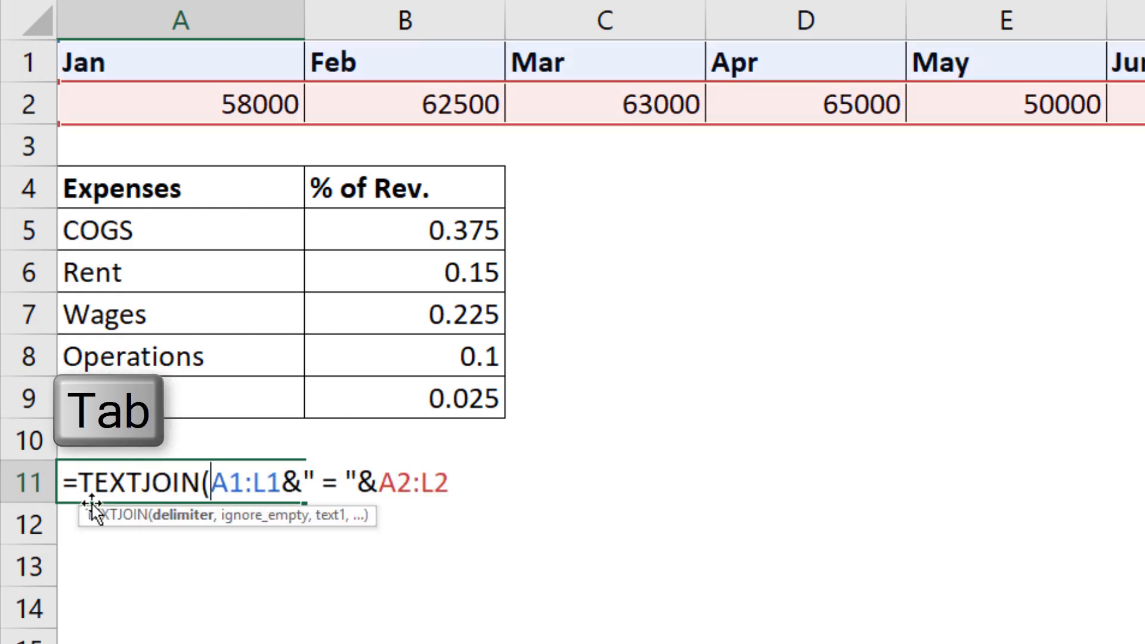
pyautogui.write('"')
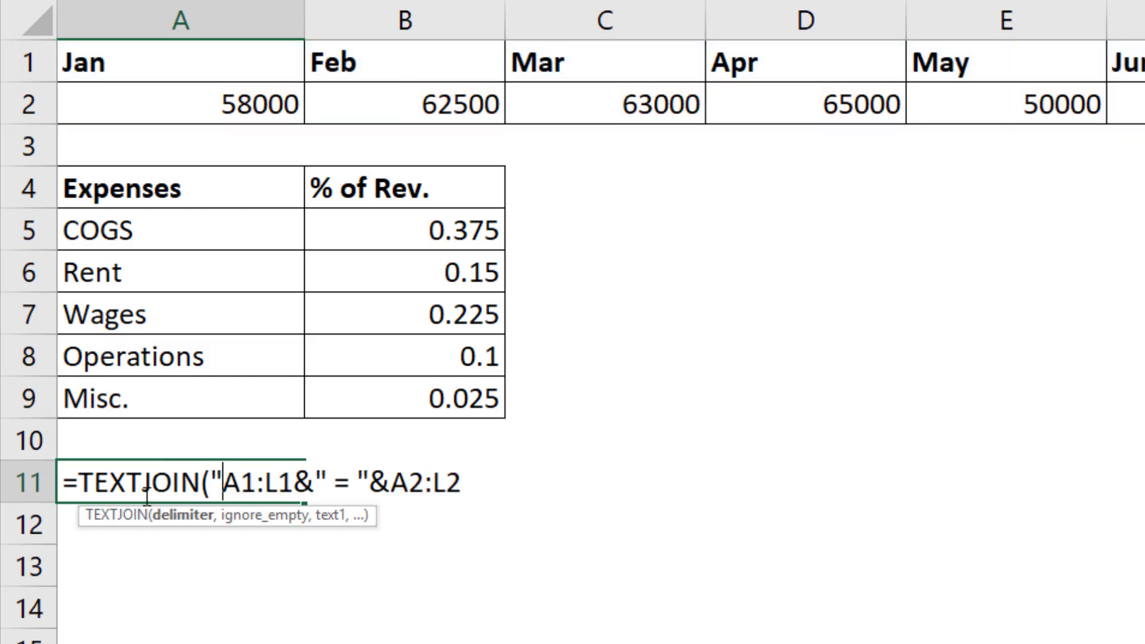
pyautogui.write(', "')
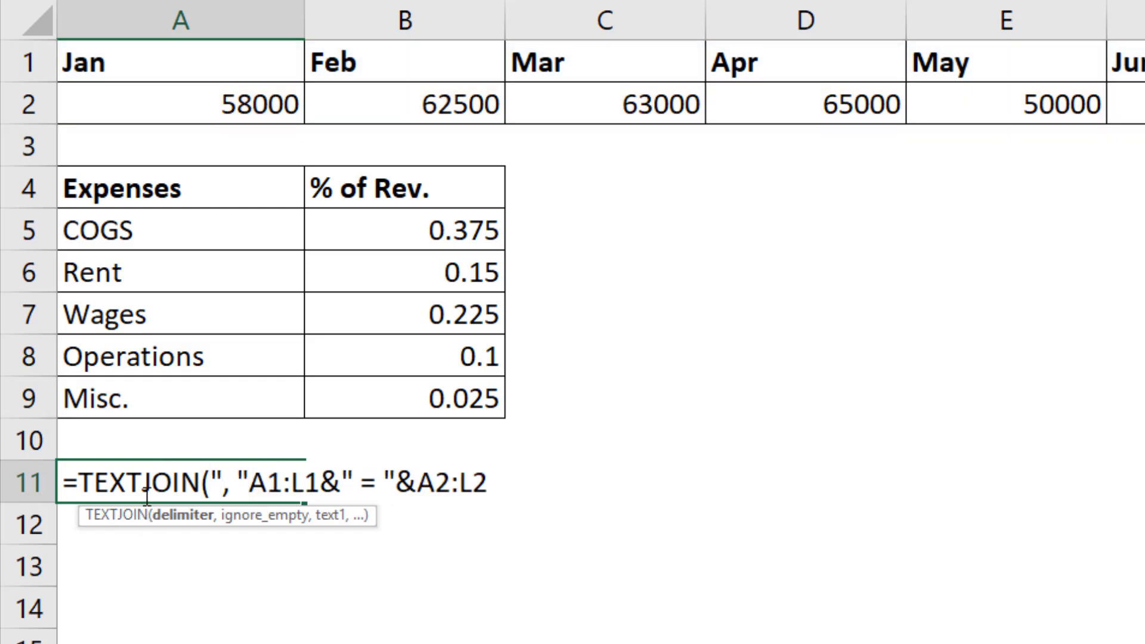
pyautogui.write(',')
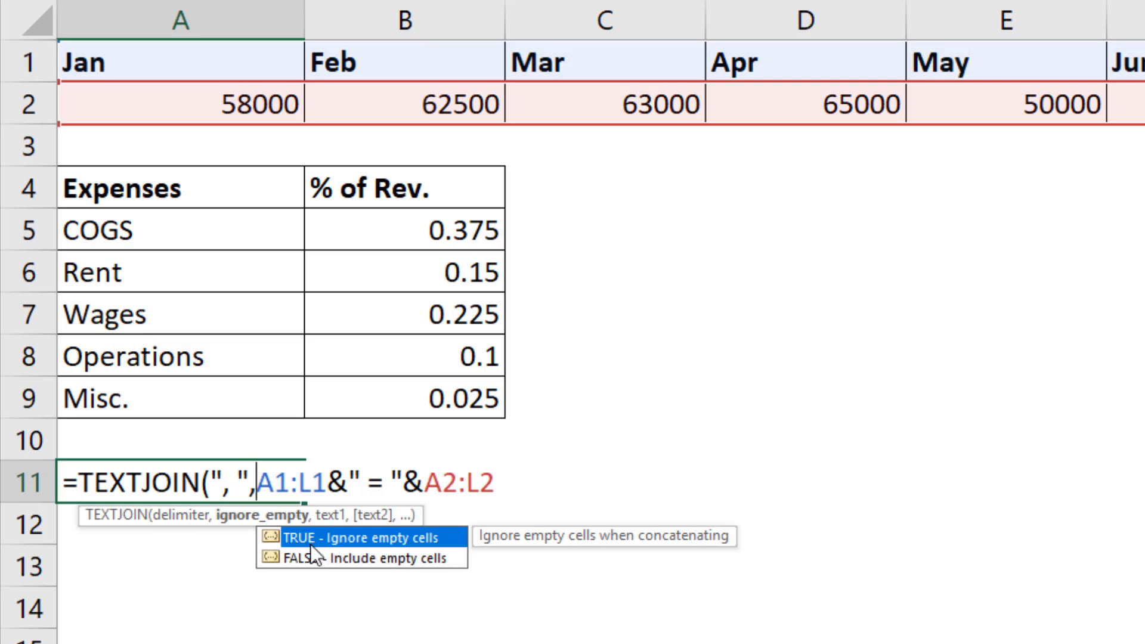
pyautogui.write(',')
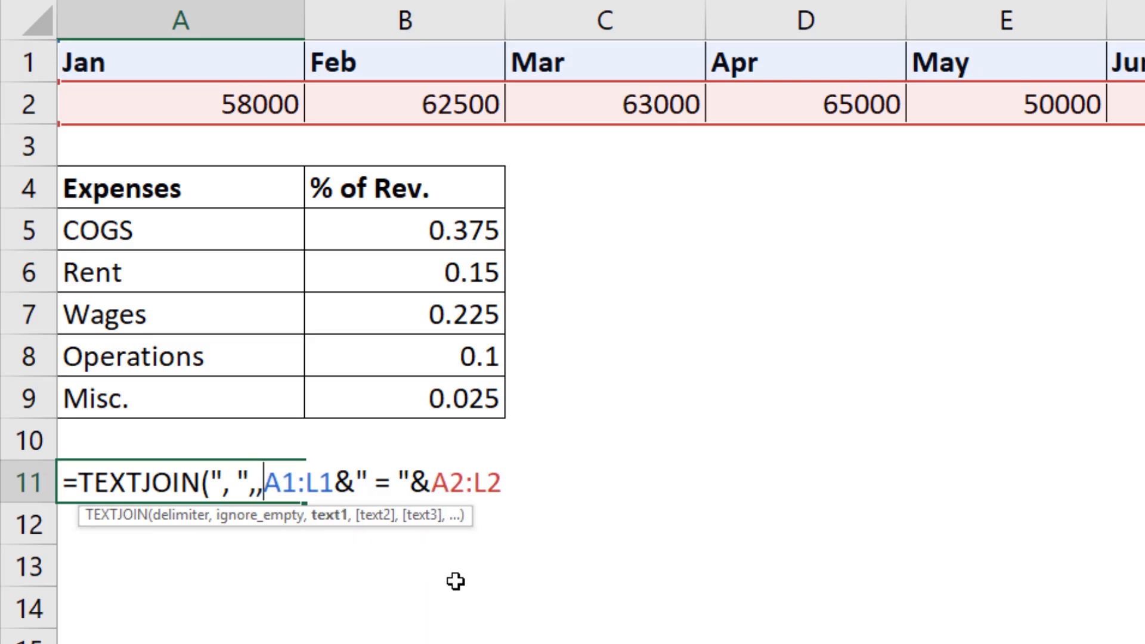
pyautogui.write(')')
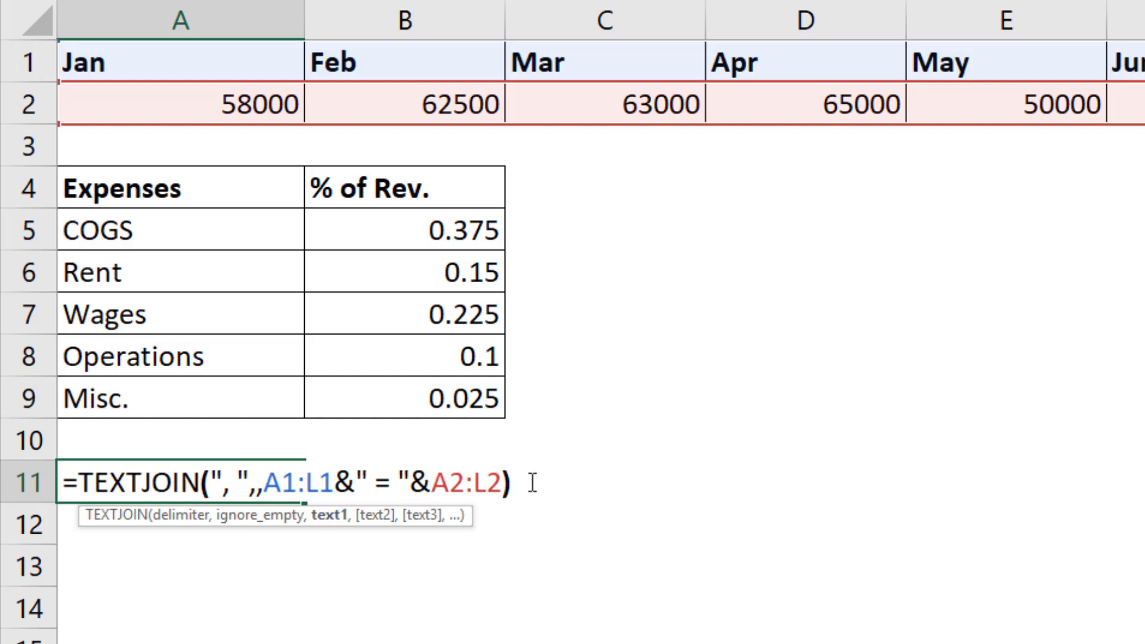
pyautogui.press('Return')
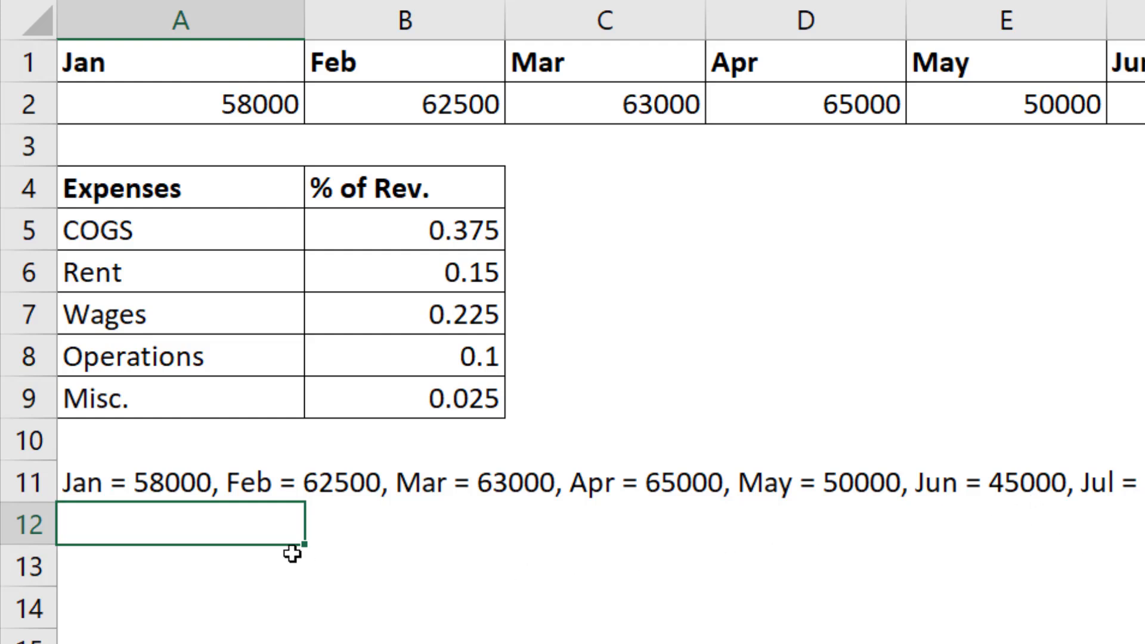
# Step: Wrap A2:L2 in A11's formula in a TEXT function with the number format "#,###"
pyautogui.click(90, 482)
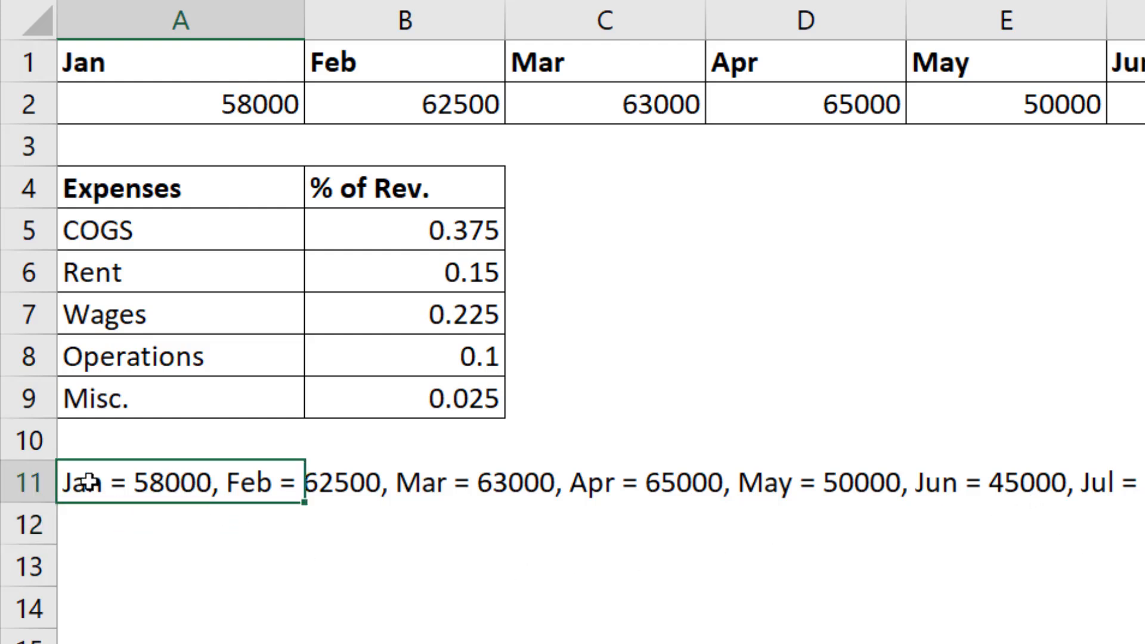
pyautogui.press('F2')
pyautogui.click(433, 484)
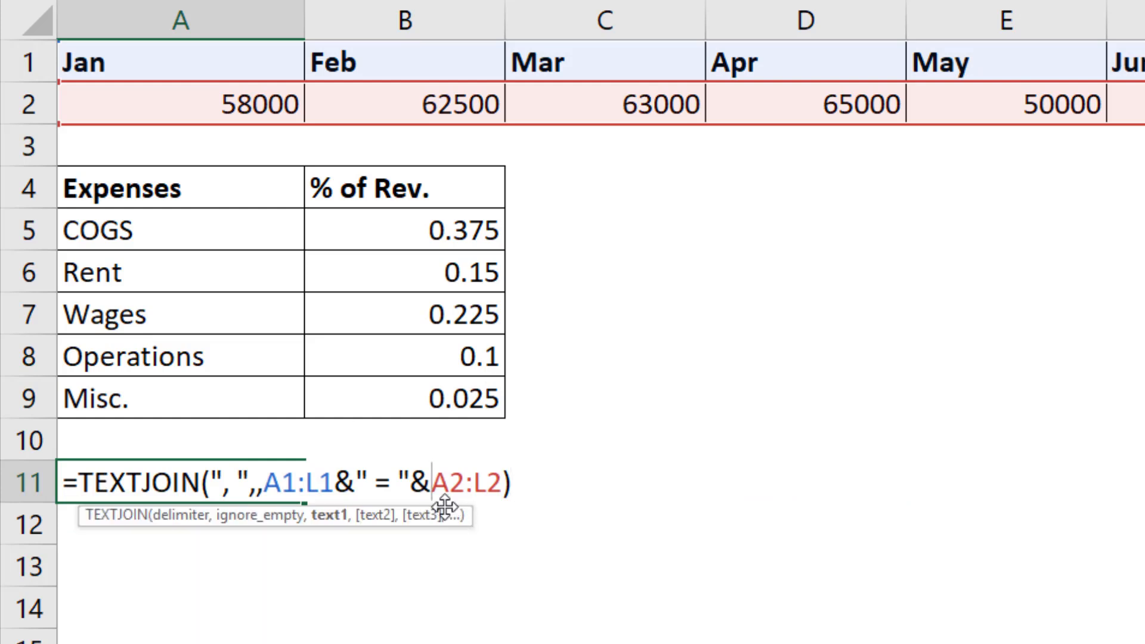
pyautogui.write('text')
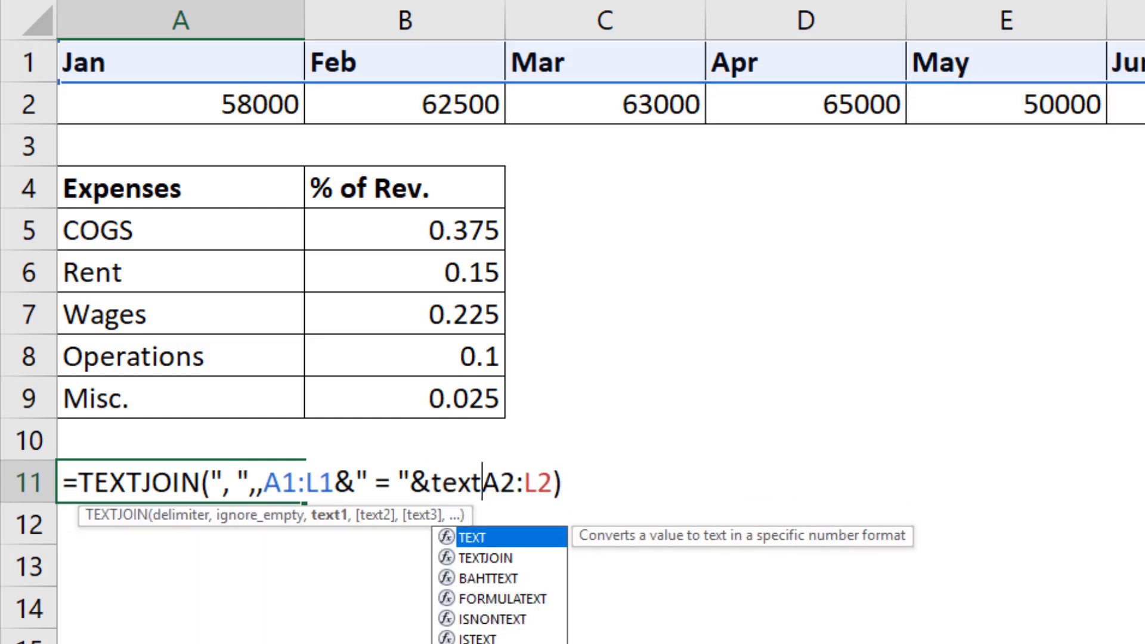
pyautogui.press('Tab')
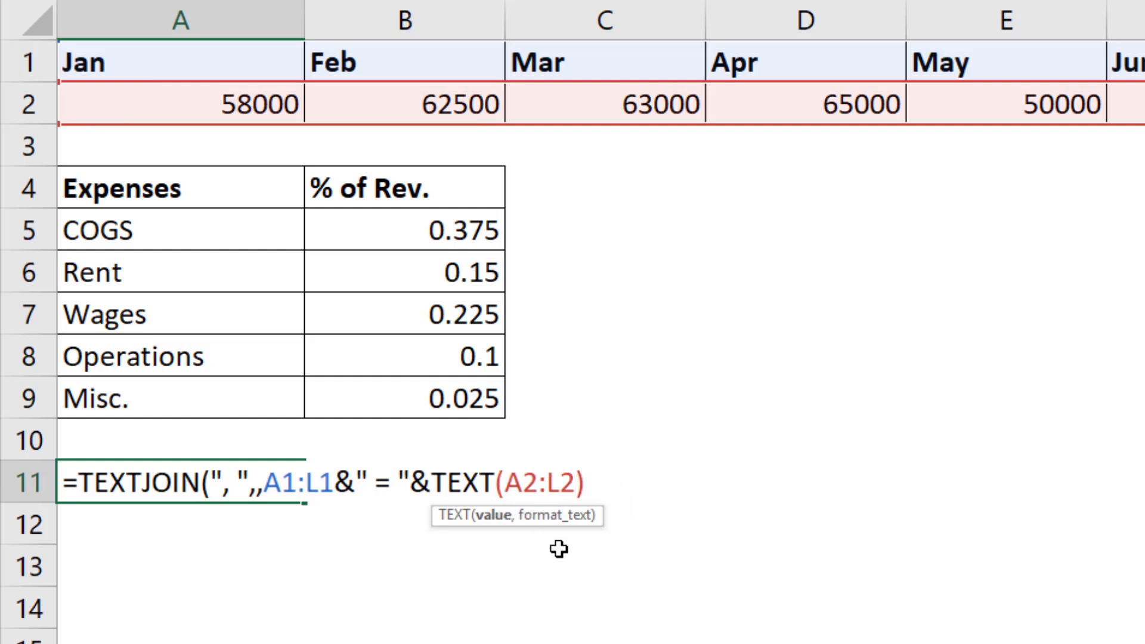
pyautogui.write(',"')
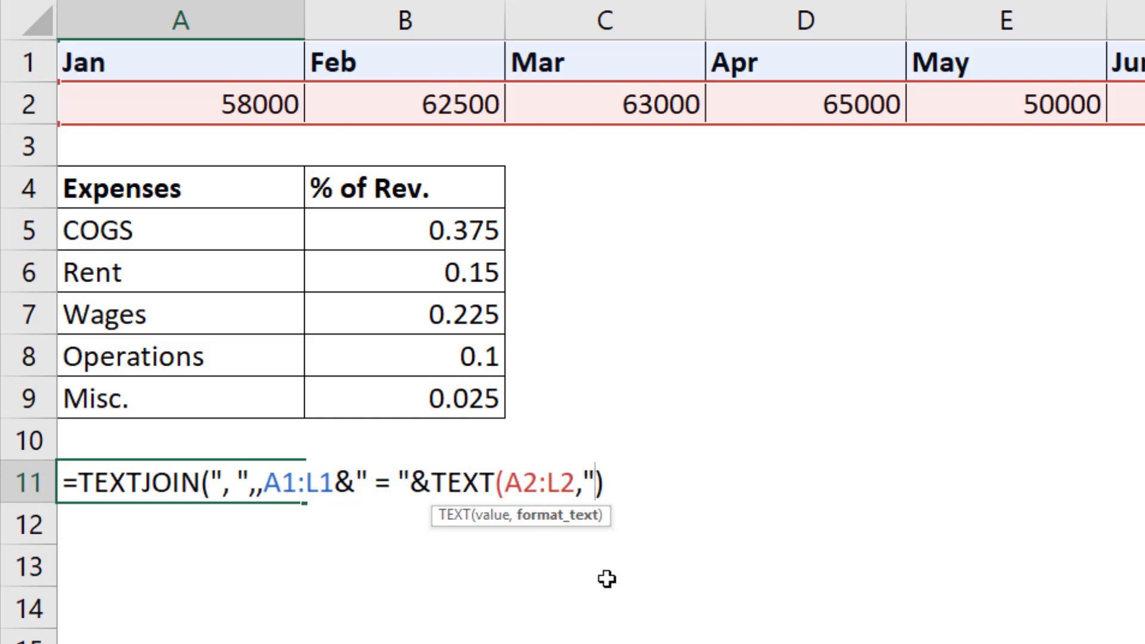
pyautogui.write('#,###"')
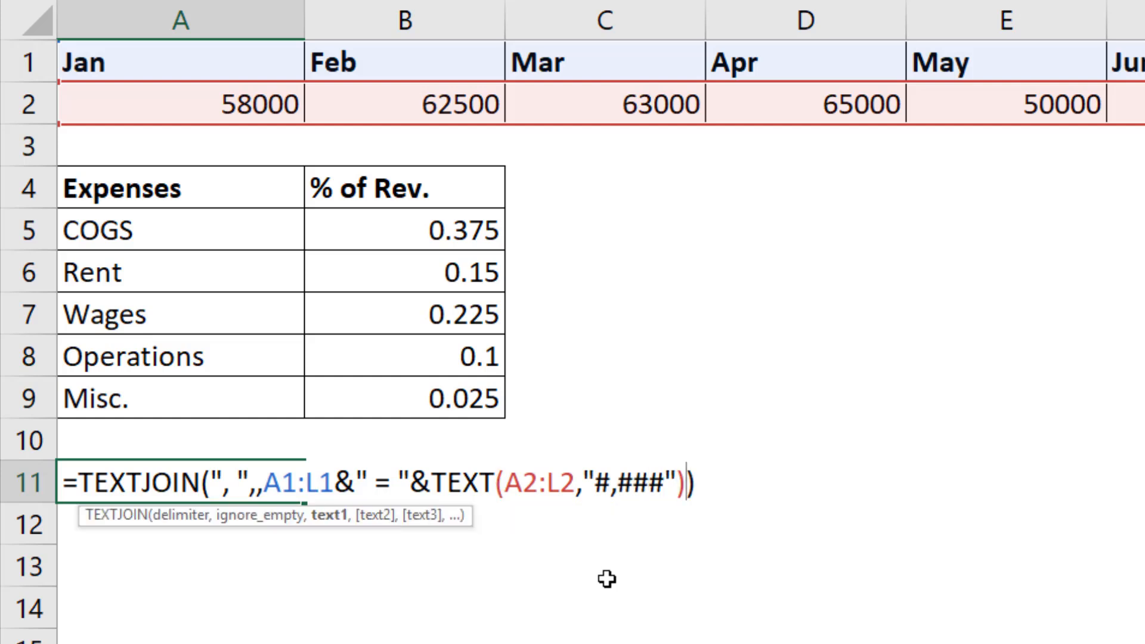
pyautogui.press('Return')
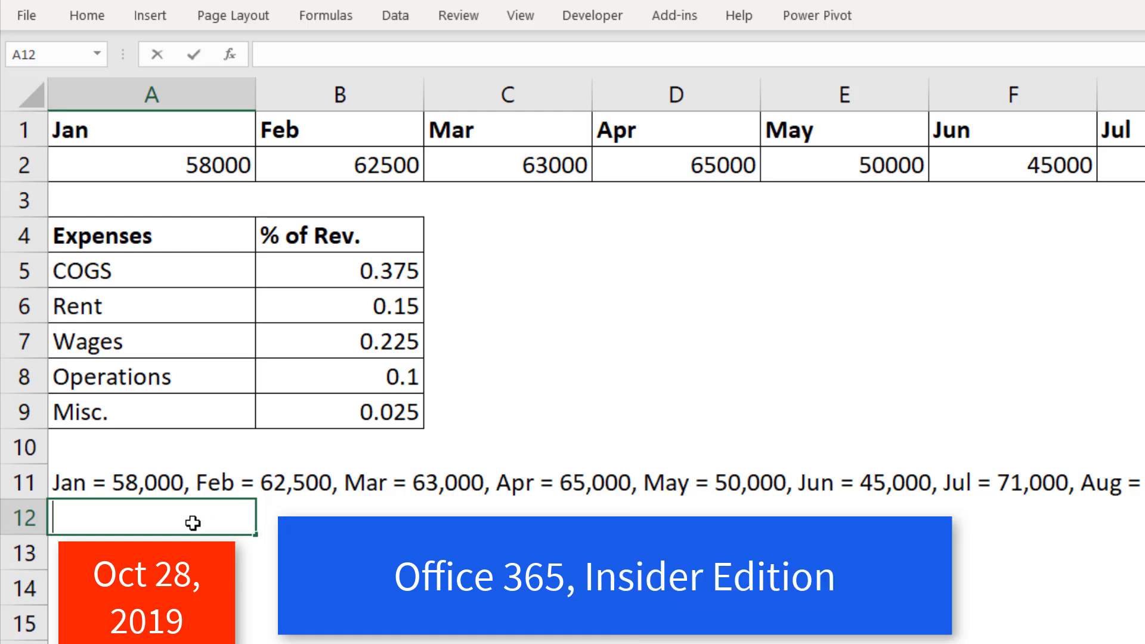
# Step: Enter =TEXTJOIN(", ",,A1:L1&" = "&TEXT(A2:L2,"#,###")) in cell A12 as a legacy array formula
pyautogui.doubleClick(228, 521)
pyautogui.write('=TEXTJOIN(", ",,A1:L1&" = "&TEXT(A2:L2,"#,###"))')
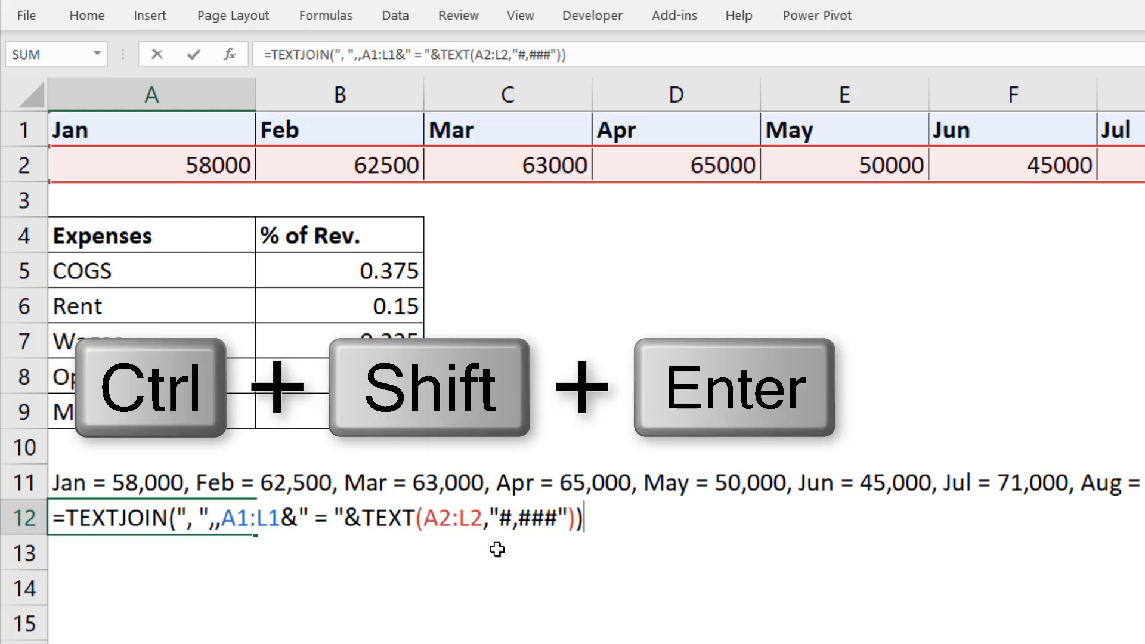
pyautogui.hotkey('ctrl', 'shift', 'Return')
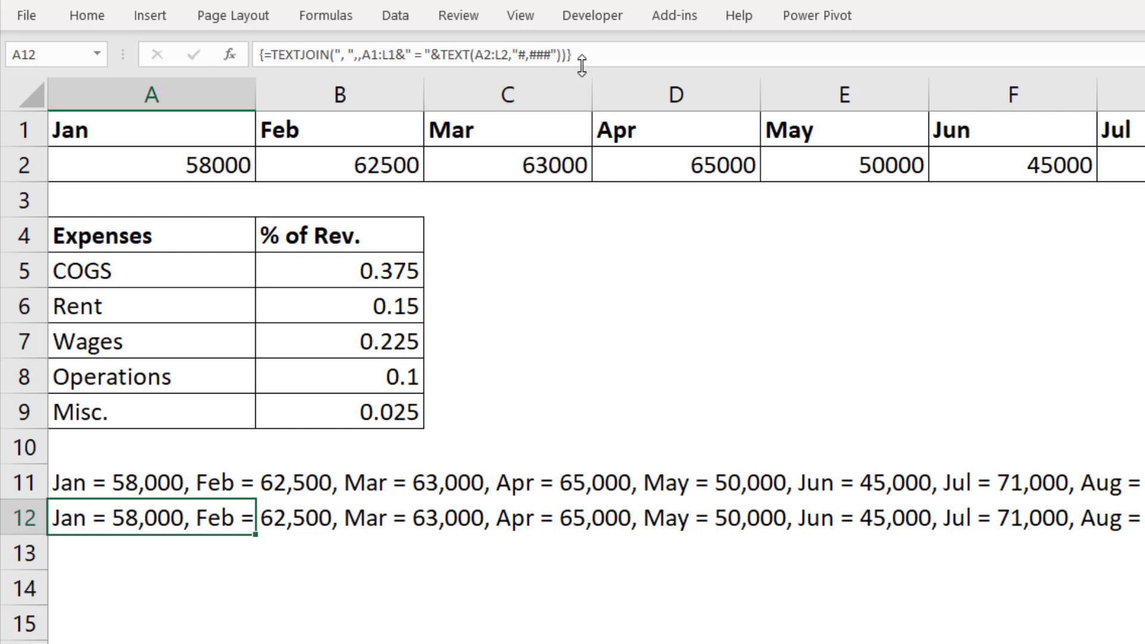
# Step: Examine A12's array formula: the A1:L1 reference, the & operator and the value argument of TEXT
pyautogui.press('F2')
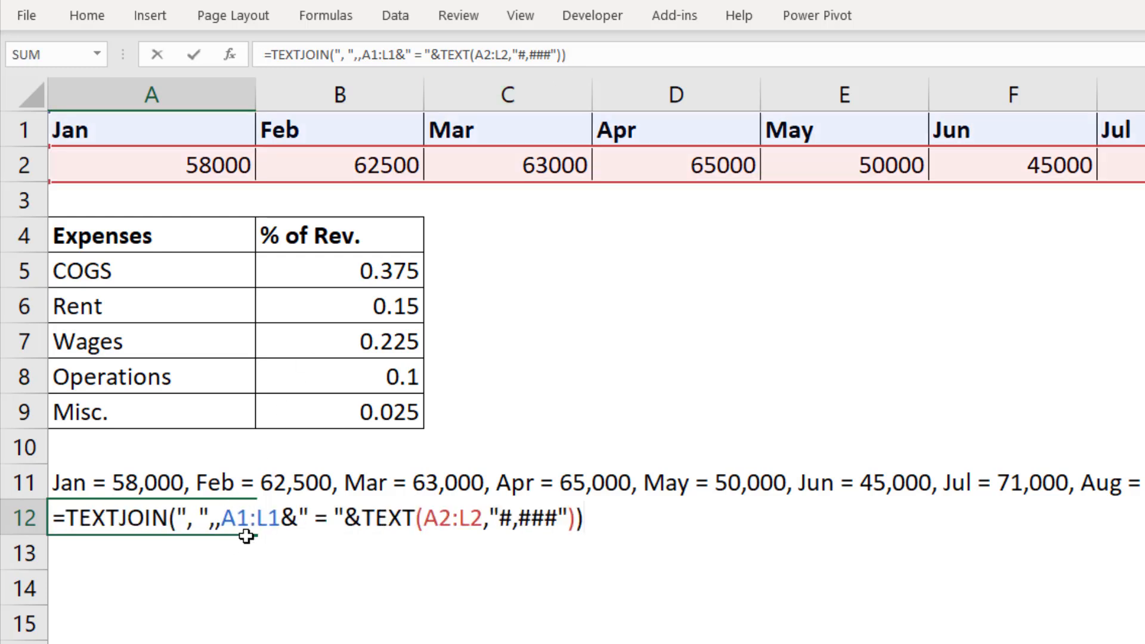
pyautogui.click(241, 518)
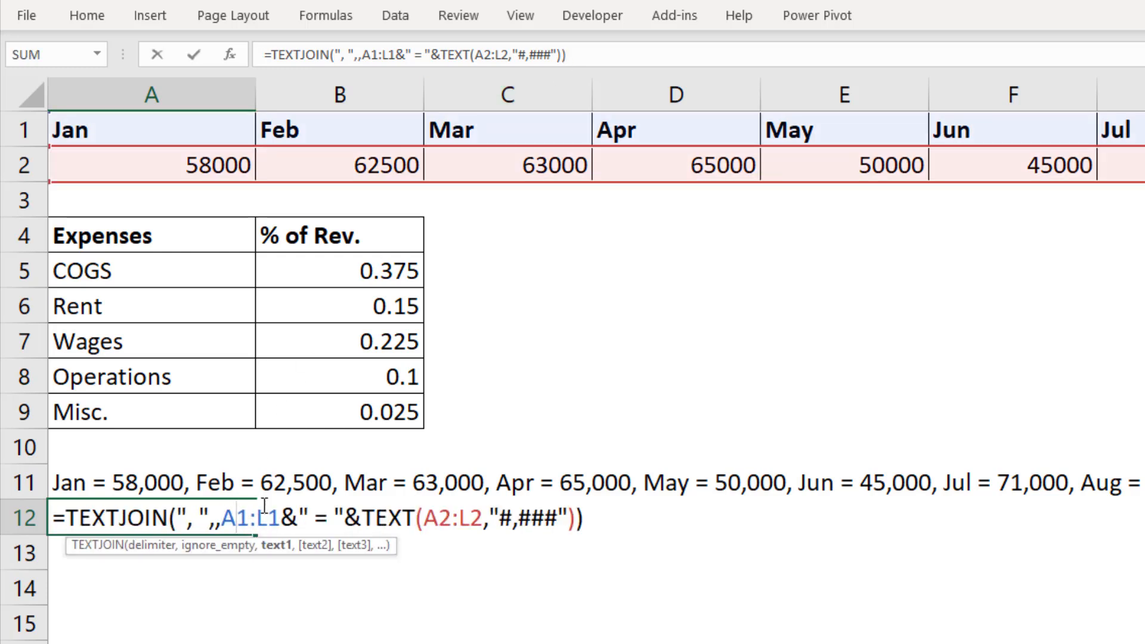
pyautogui.moveTo(281, 518); pyautogui.dragTo(297, 518)
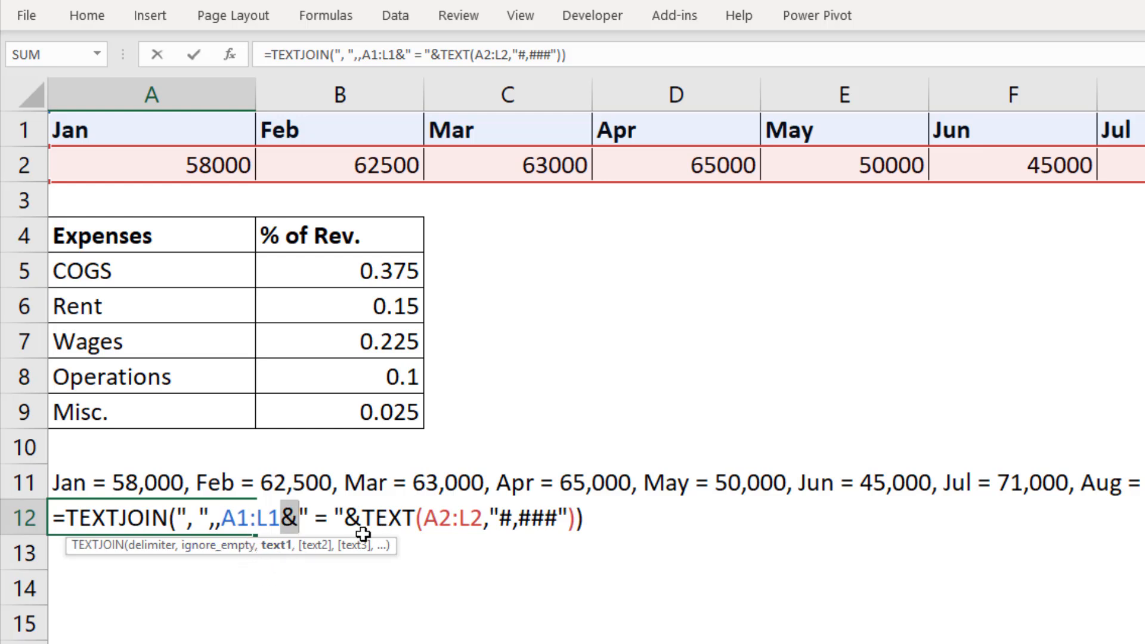
pyautogui.click(421, 519)
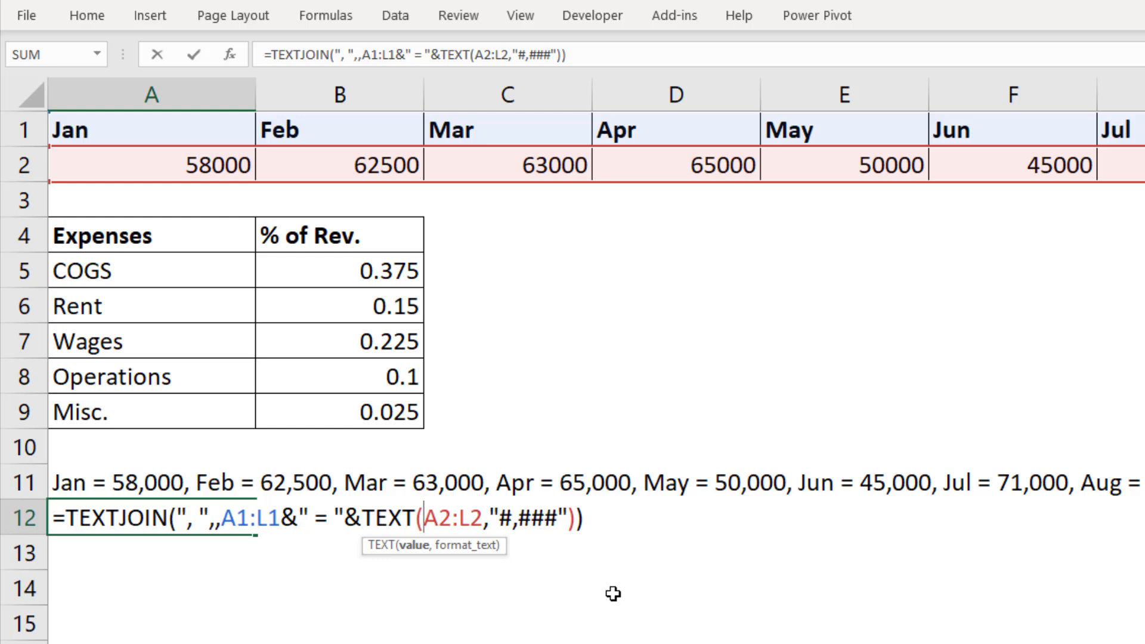
pyautogui.press('Escape')
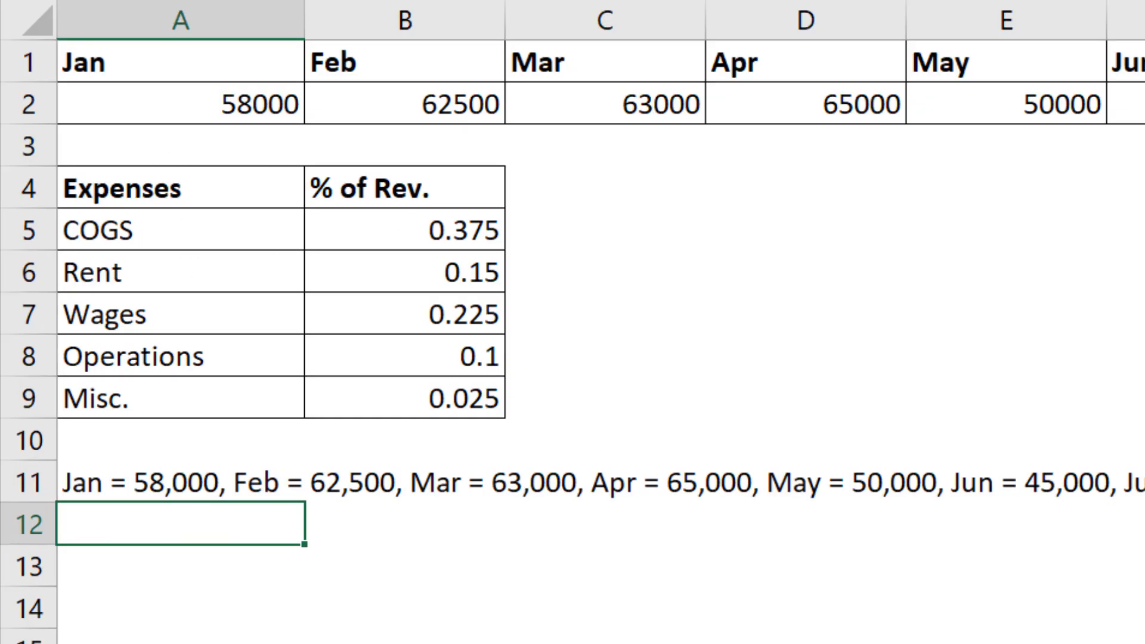
# Step: Enter =A5:A9&" = "&B5:B9 in cell A13 to join the expense names with their percentages of revenue
pyautogui.click(167, 578)
pyautogui.write('=')
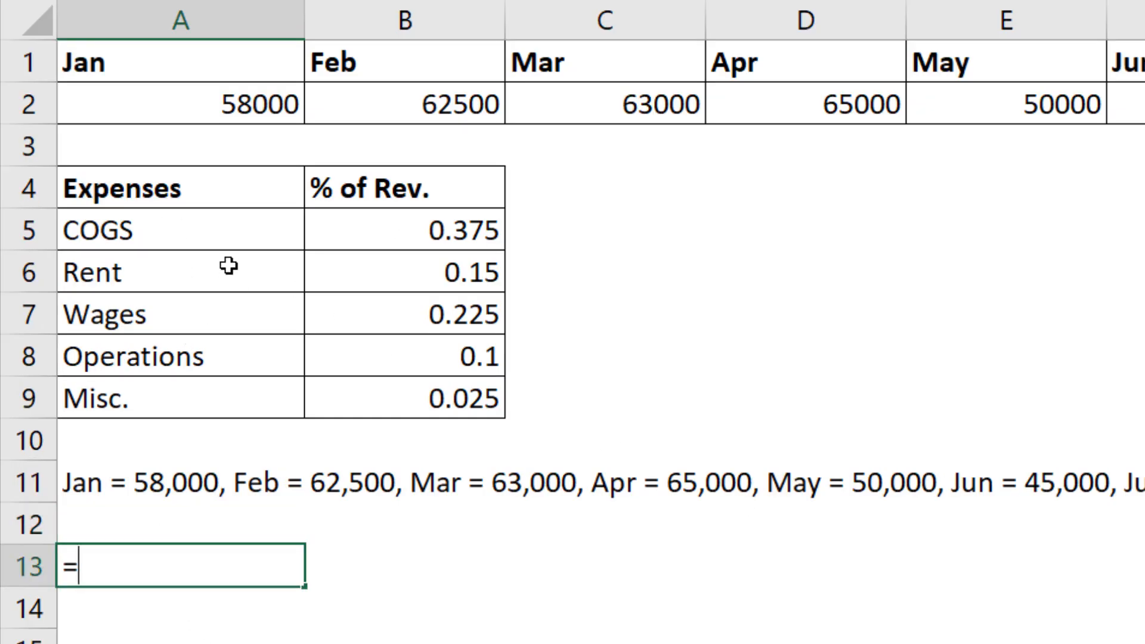
pyautogui.moveTo(174, 230); pyautogui.dragTo(173, 397)
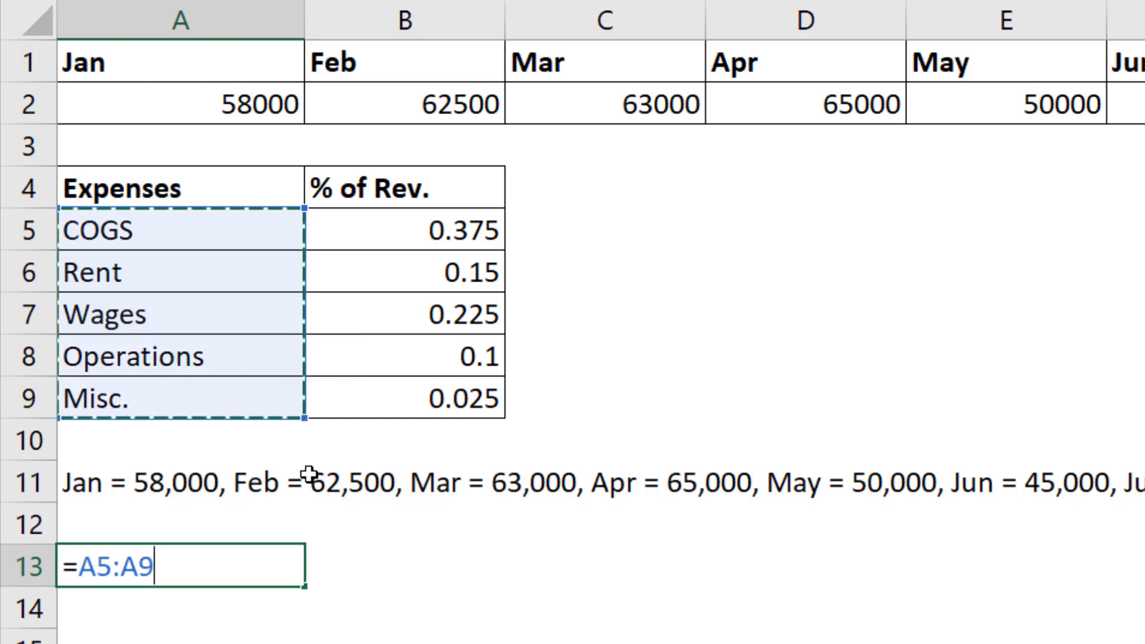
pyautogui.write('&" = "')
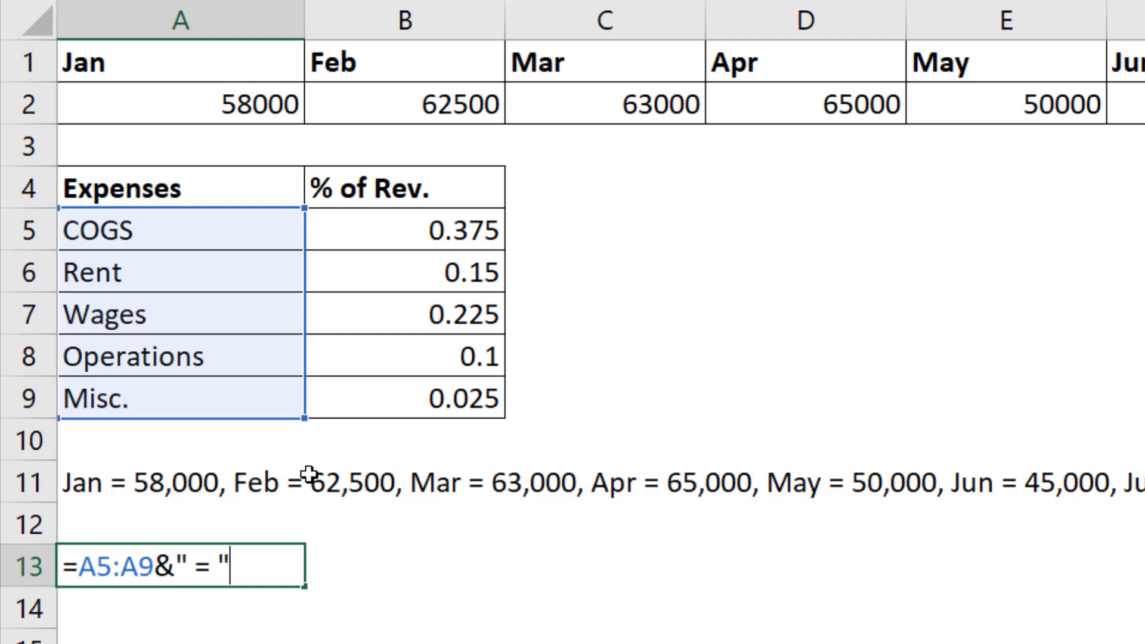
pyautogui.write('&')
pyautogui.moveTo(416, 230); pyautogui.dragTo(444, 404)
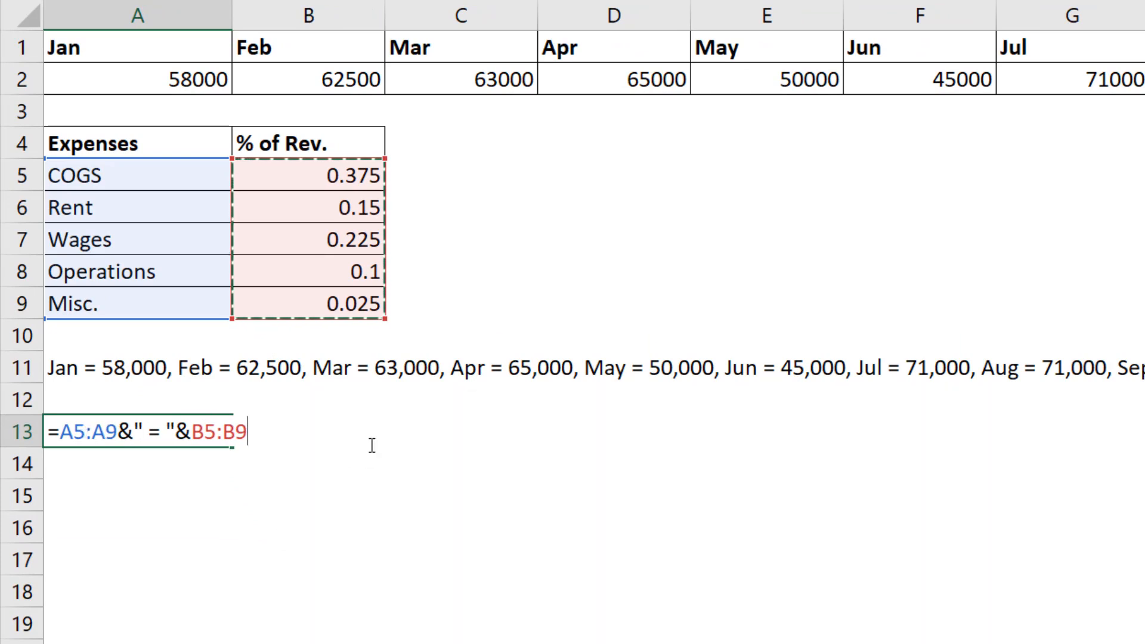
pyautogui.press('Return')
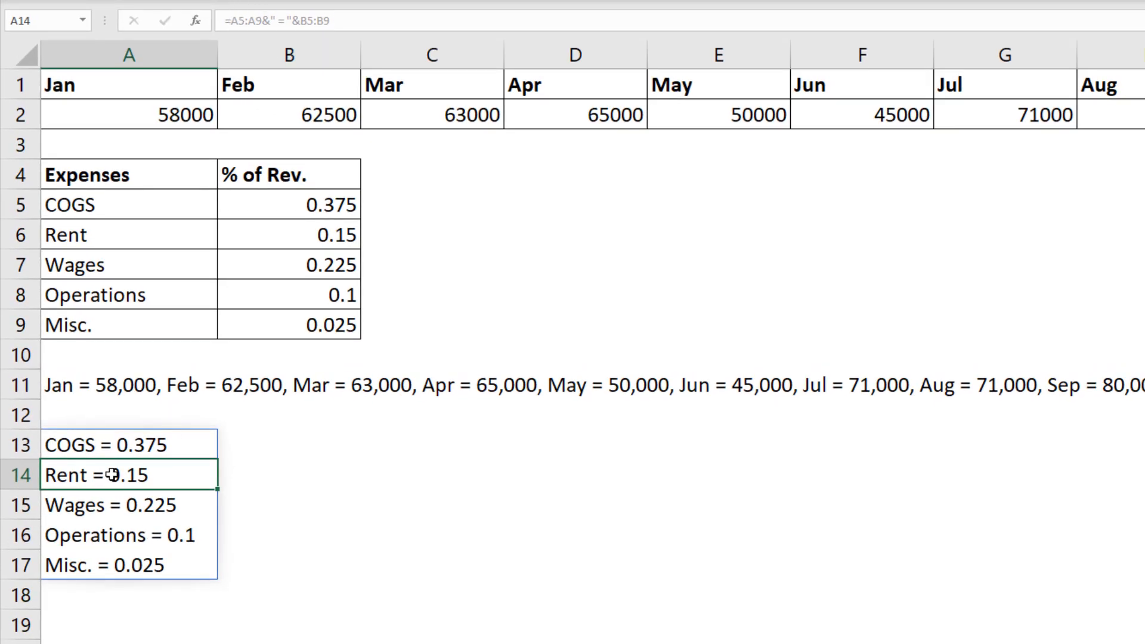
# Step: Wrap B5:B9 in A13's formula in a TEXT function with the number format "0.00%"
pyautogui.click(92, 443)
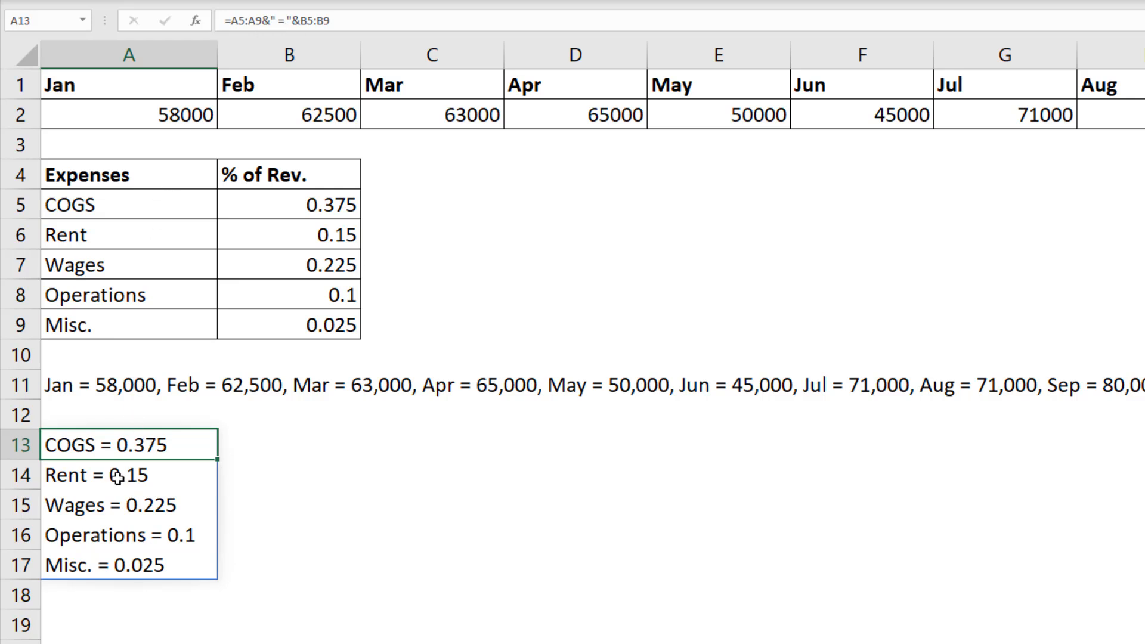
pyautogui.press('F2')
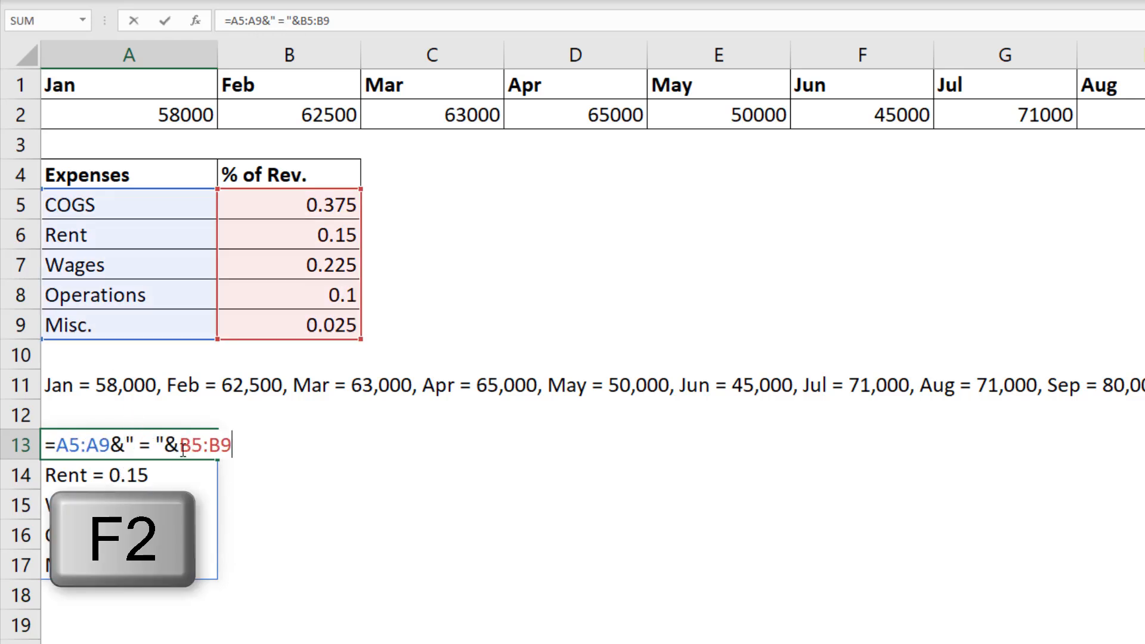
pyautogui.click(182, 448)
pyautogui.write('text')
pyautogui.press('Tab')
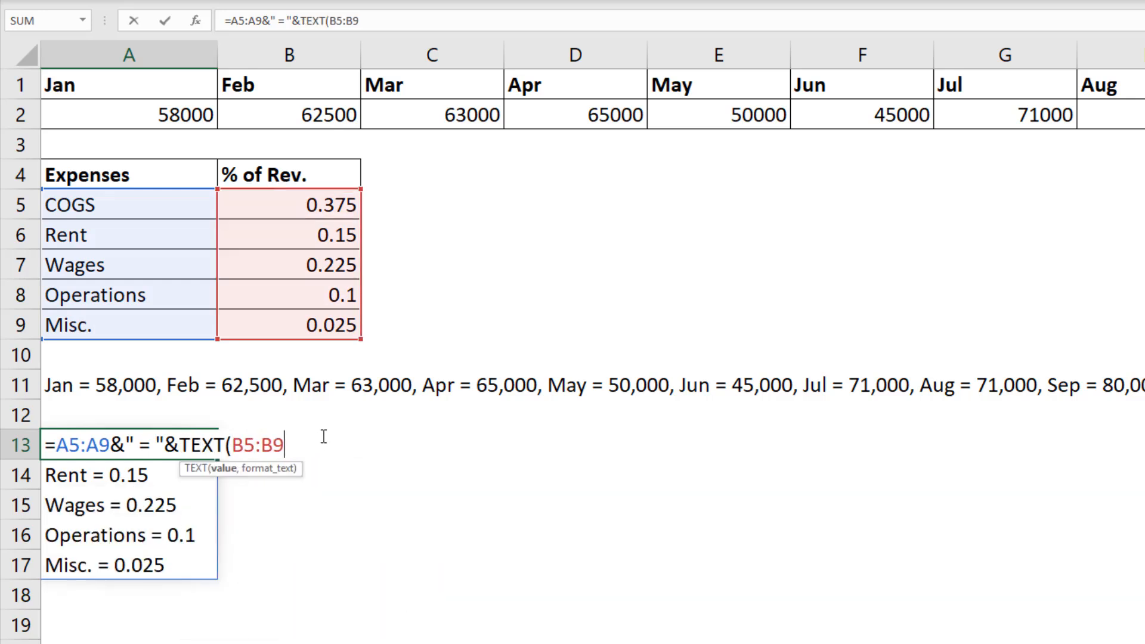
pyautogui.write(',"0.00%')
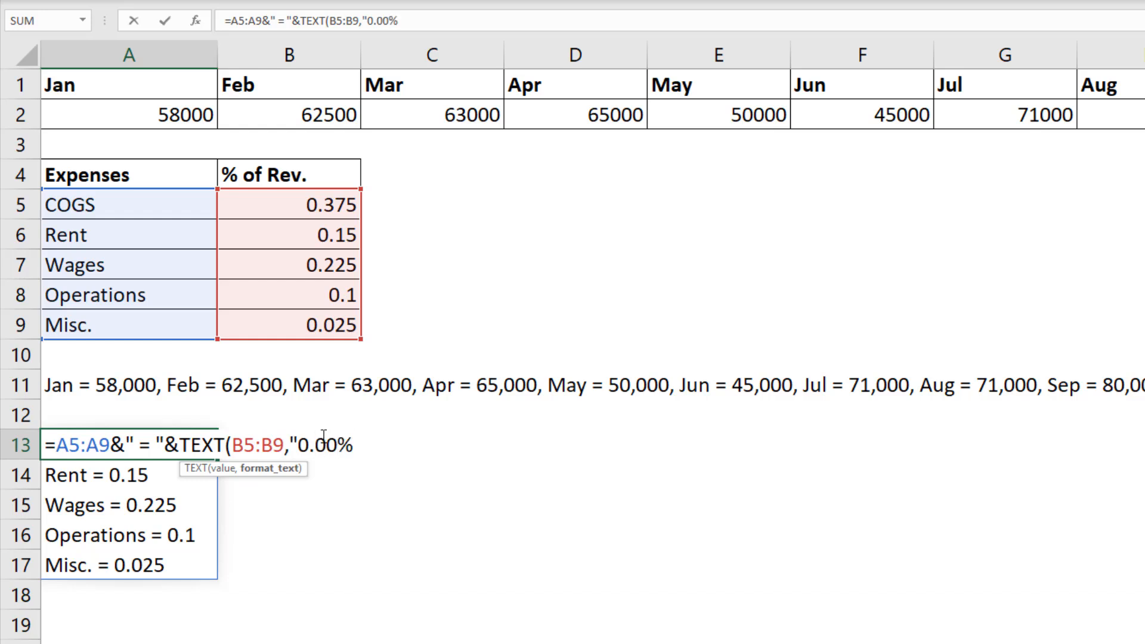
pyautogui.write('")')
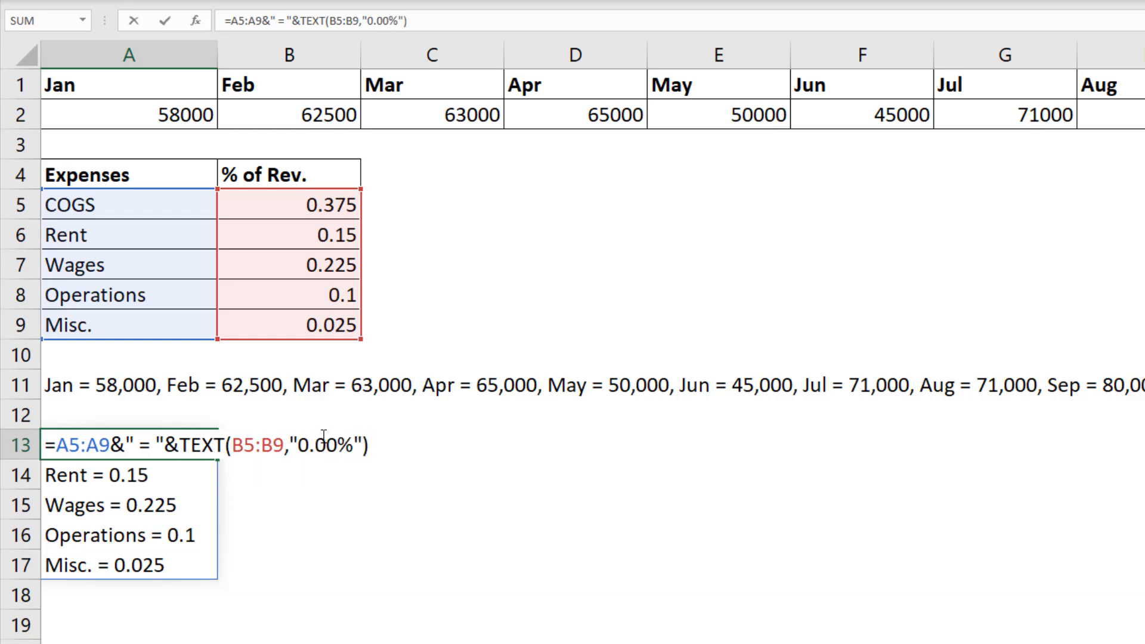
pyautogui.press('Return')
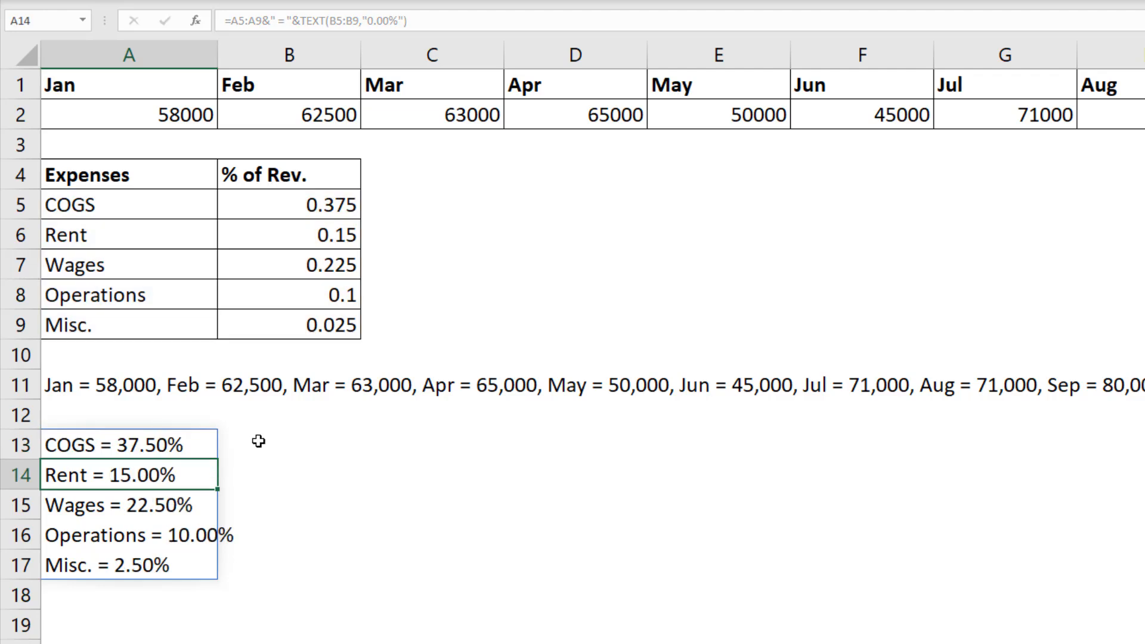
# Step: Copy the complete formula text of A13 and paste it into cell B13
pyautogui.doubleClick(191, 445)
pyautogui.moveTo(44, 448); pyautogui.dragTo(545, 450)
pyautogui.hotkey('ctrl', 'c')
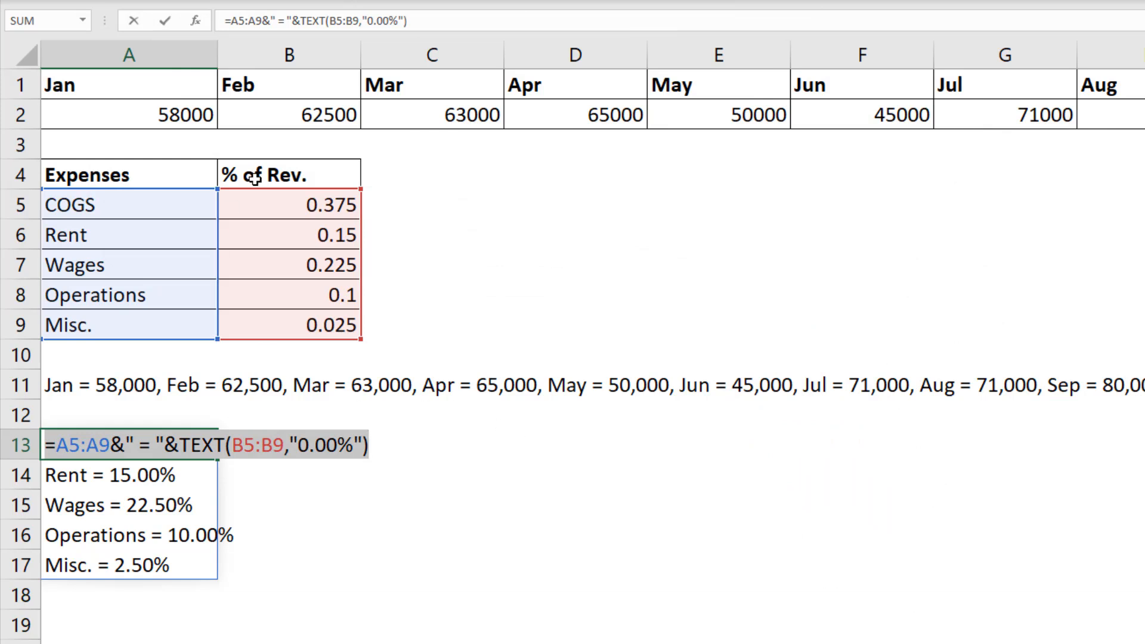
pyautogui.press('Escape')
pyautogui.doubleClick(247, 442)
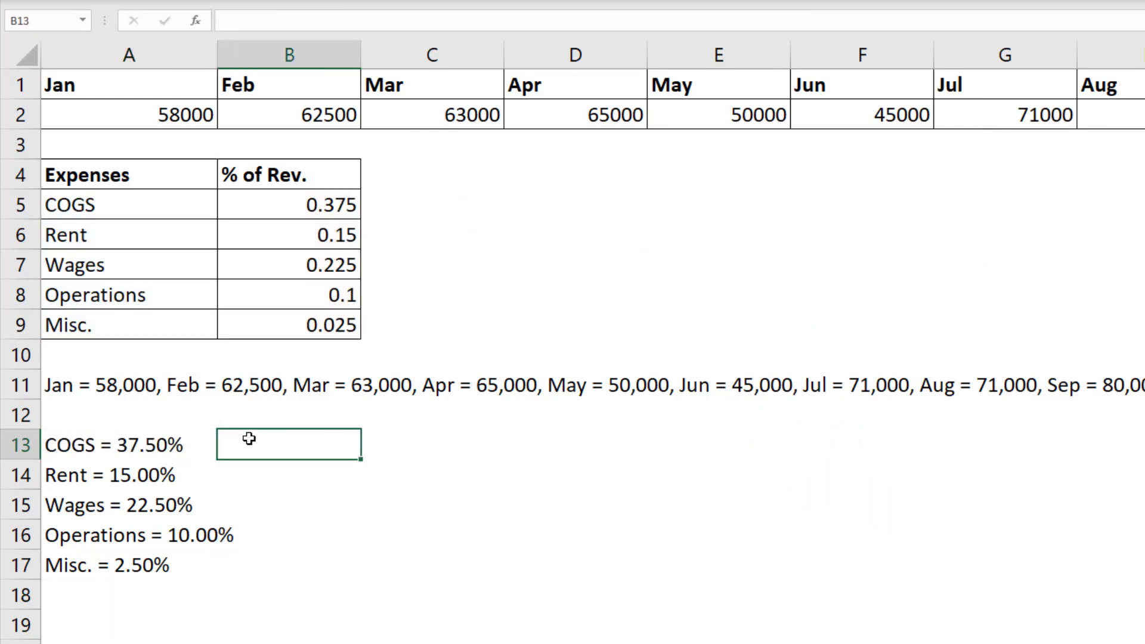
pyautogui.hotkey('ctrl', 'v')
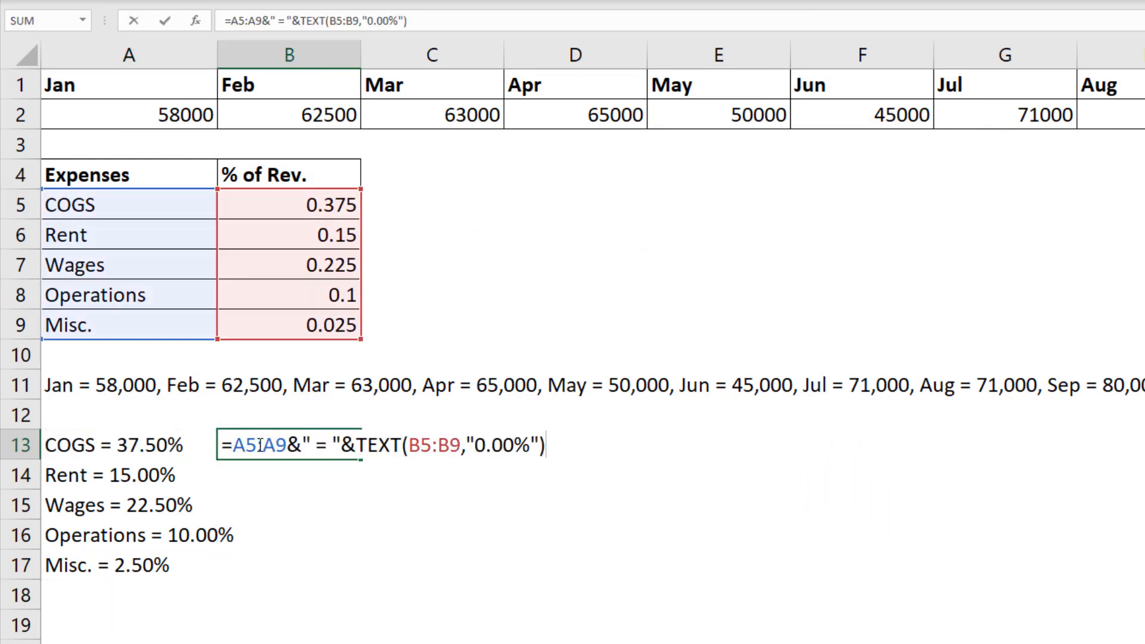
# Step: Reduce the ranges in B13's formula to the single cells A5 and B5, and fill the formula down to B17
pyautogui.moveTo(257, 447); pyautogui.dragTo(288, 447)
pyautogui.press('Delete')
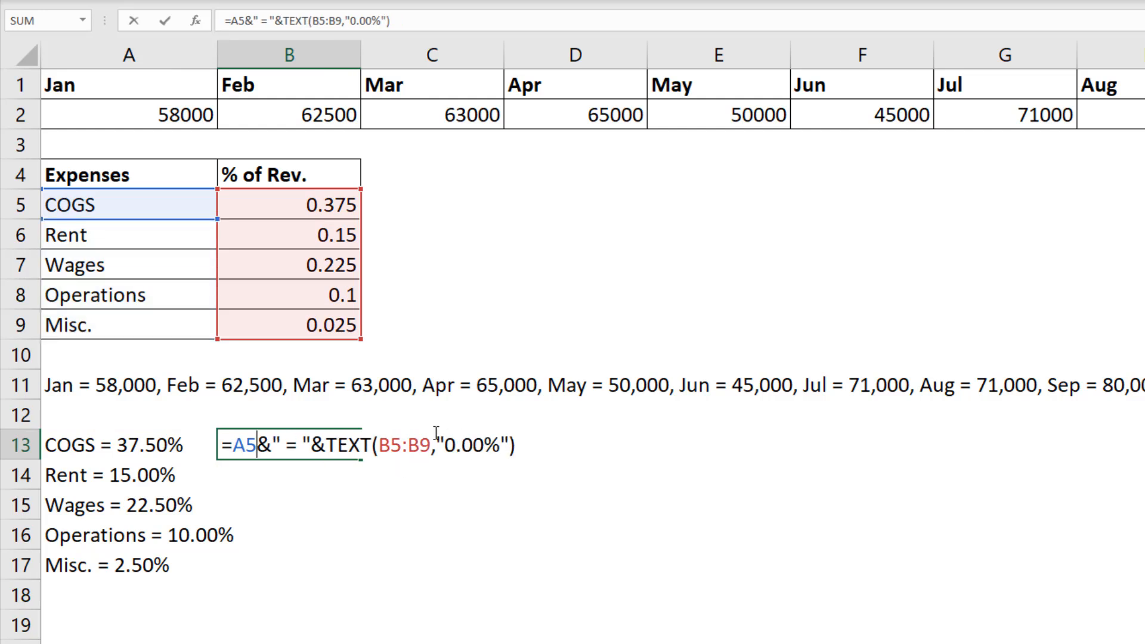
pyautogui.moveTo(406, 448); pyautogui.dragTo(431, 447)
pyautogui.press('Delete')
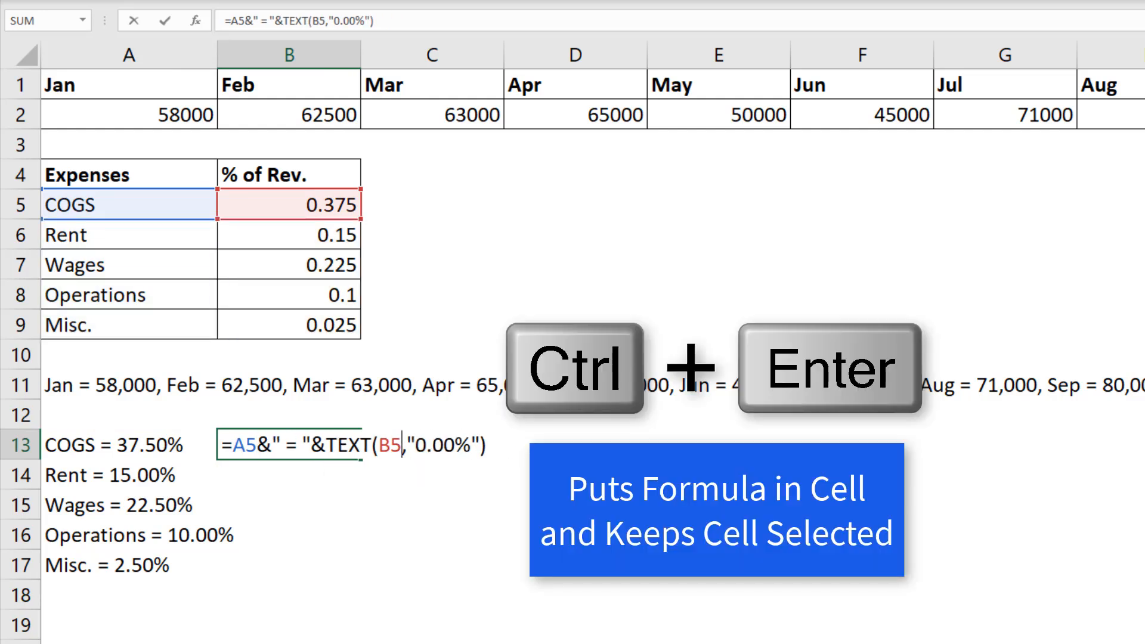
pyautogui.hotkey('ctrl', 'Return')
pyautogui.moveTo(360, 460); pyautogui.dragTo(356, 573)
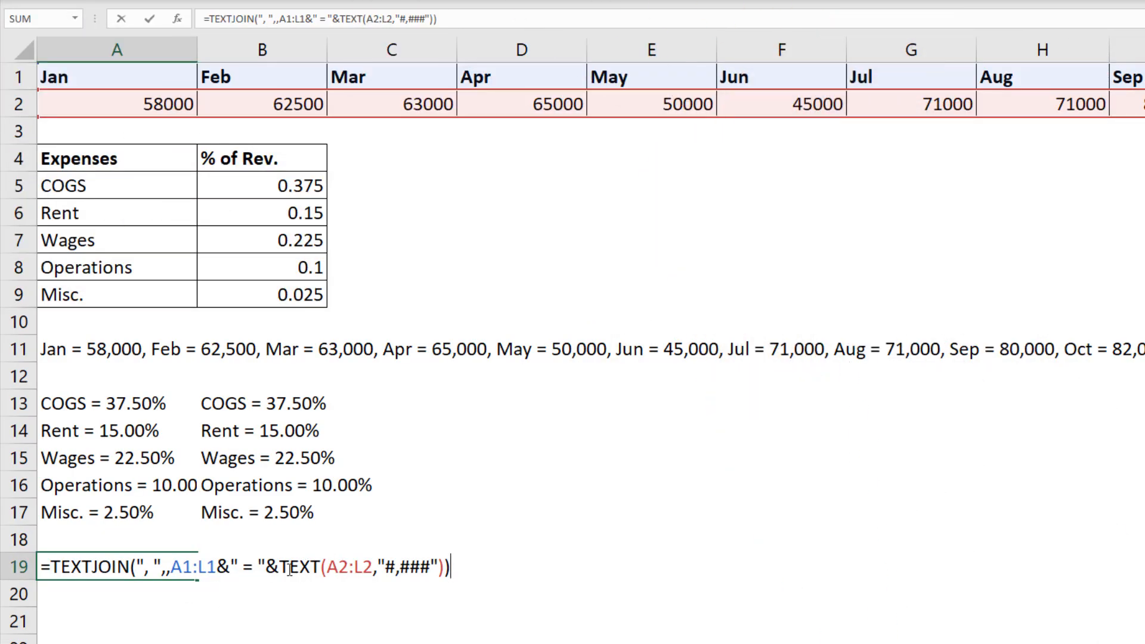
# Step: Replace the TEXT function in A19's TEXTJOIN formula with DOLLAR(A2:L2) and commit the formula
pyautogui.moveTo(325, 564); pyautogui.dragTo(452, 567)
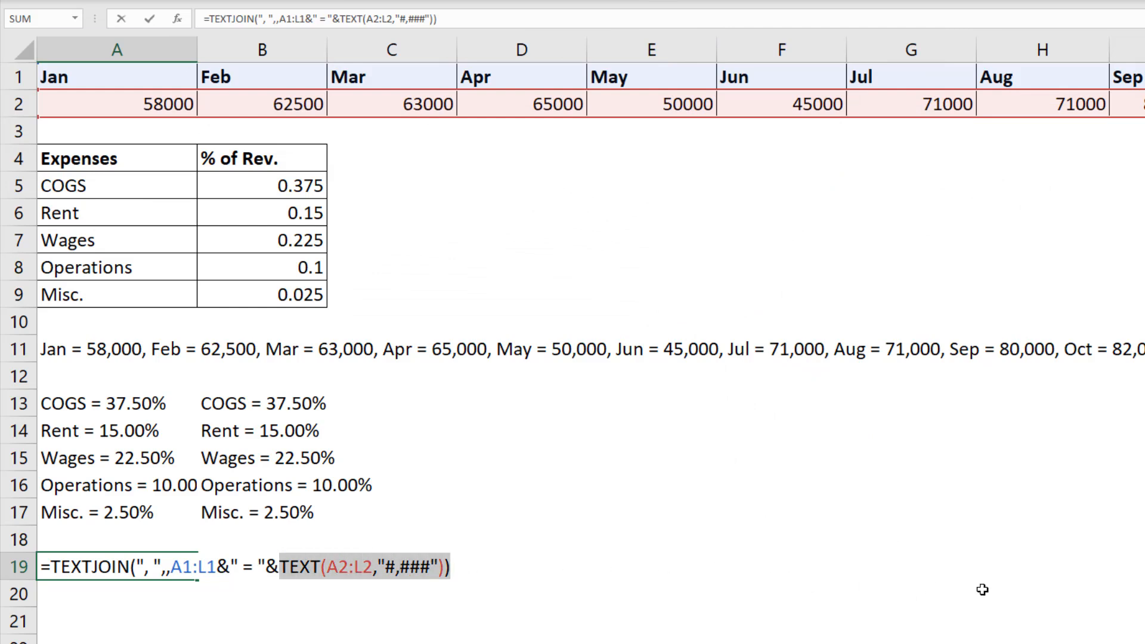
pyautogui.write('do')
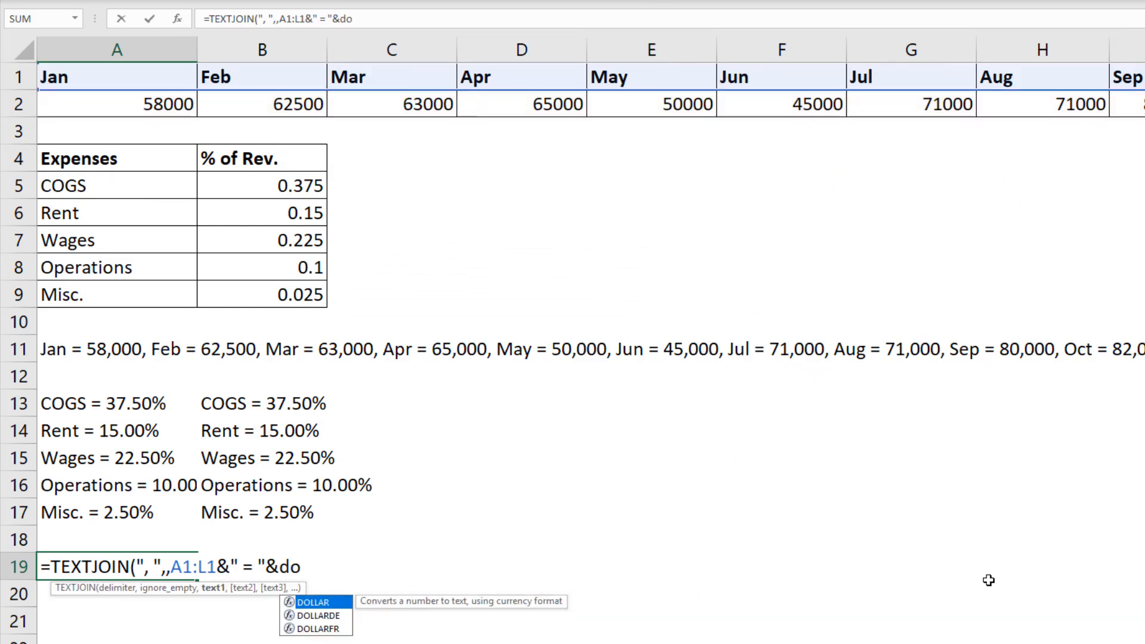
pyautogui.press('Tab')
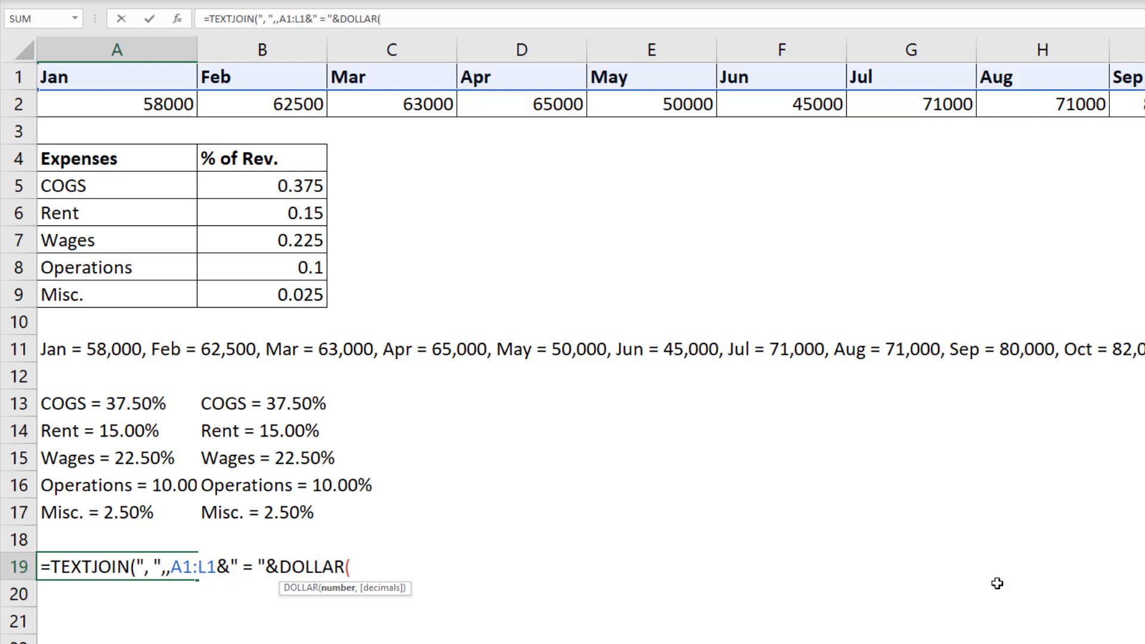
pyautogui.click(118, 104)
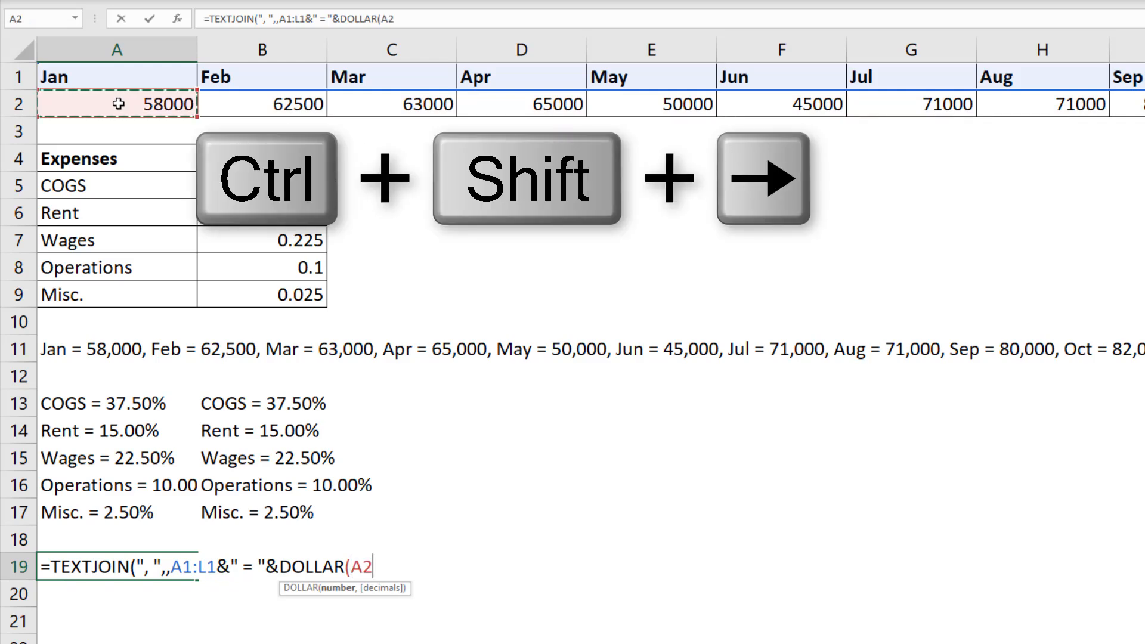
pyautogui.hotkey('ctrl', 'shift', 'Right')
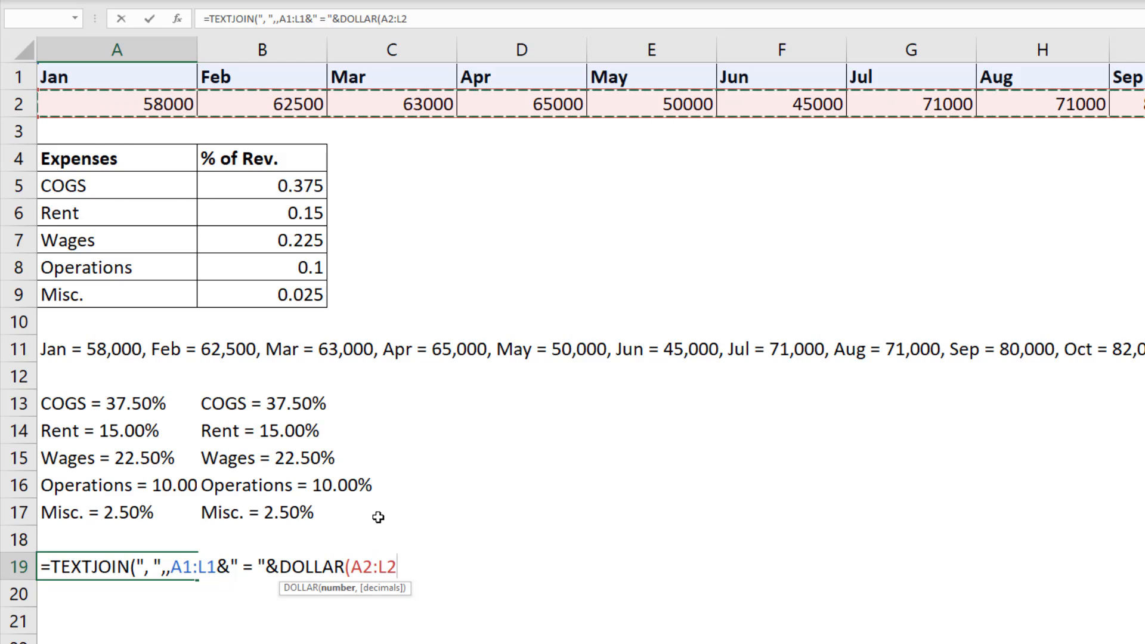
pyautogui.write(')')
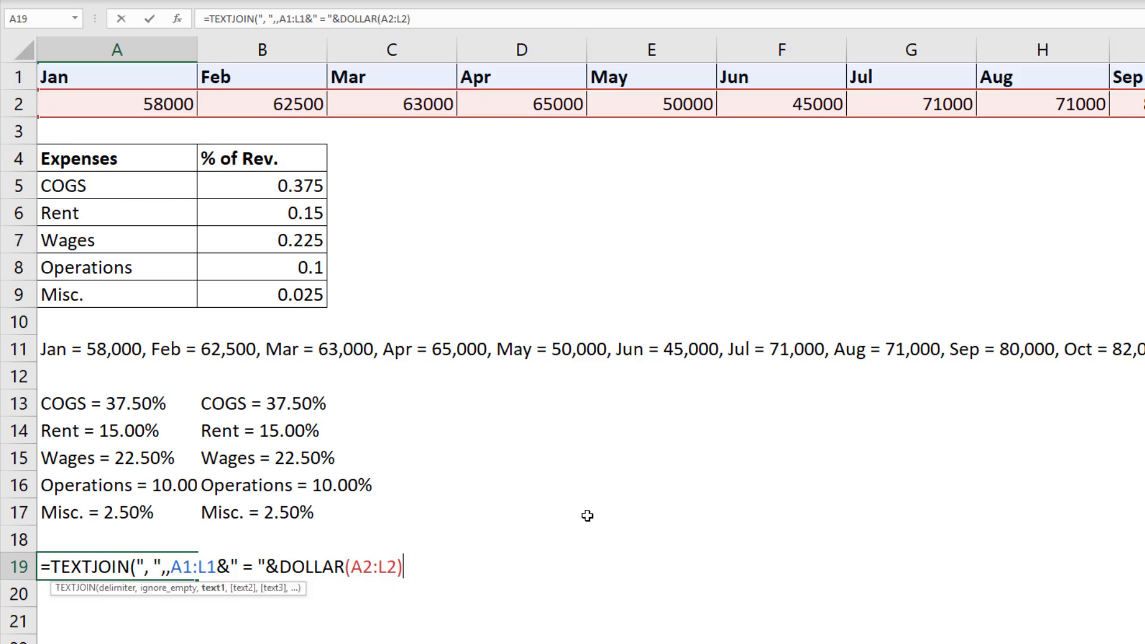
pyautogui.write(')')
pyautogui.press('Return')
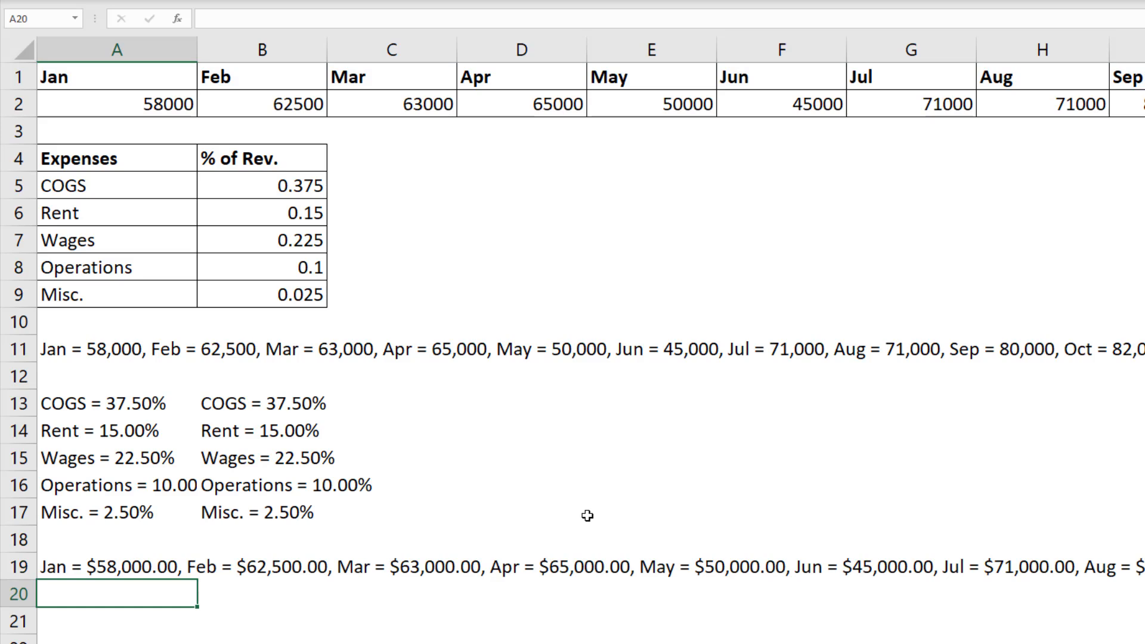
# Step: Set the decimals argument of DOLLAR in A19's formula to 0
pyautogui.doubleClick(94, 566)
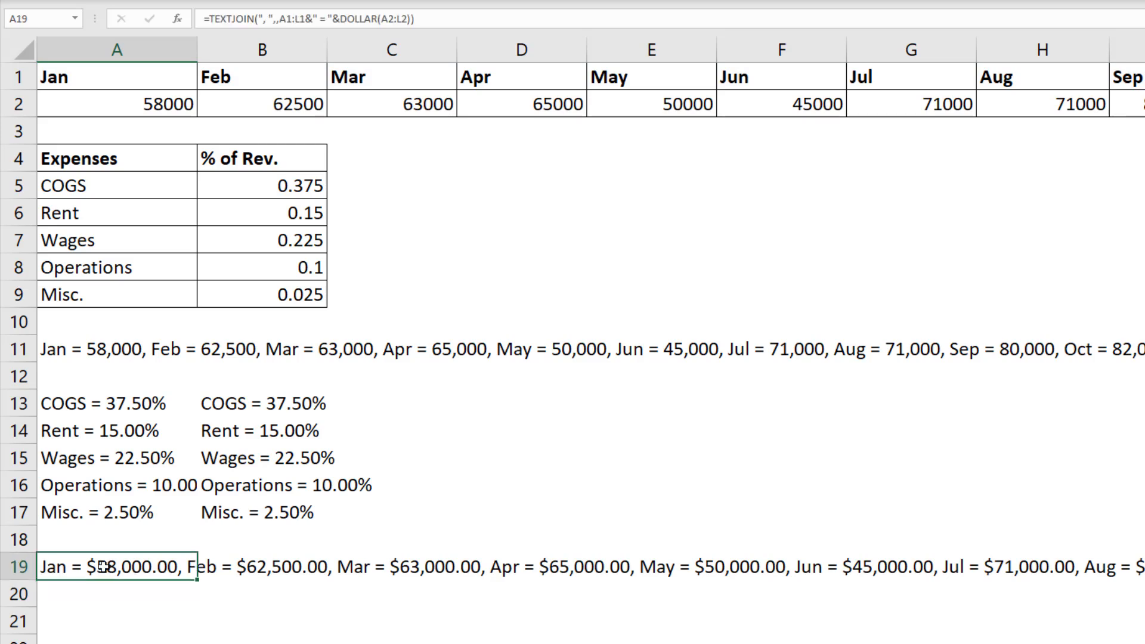
pyautogui.click(398, 567)
pyautogui.write(',0')
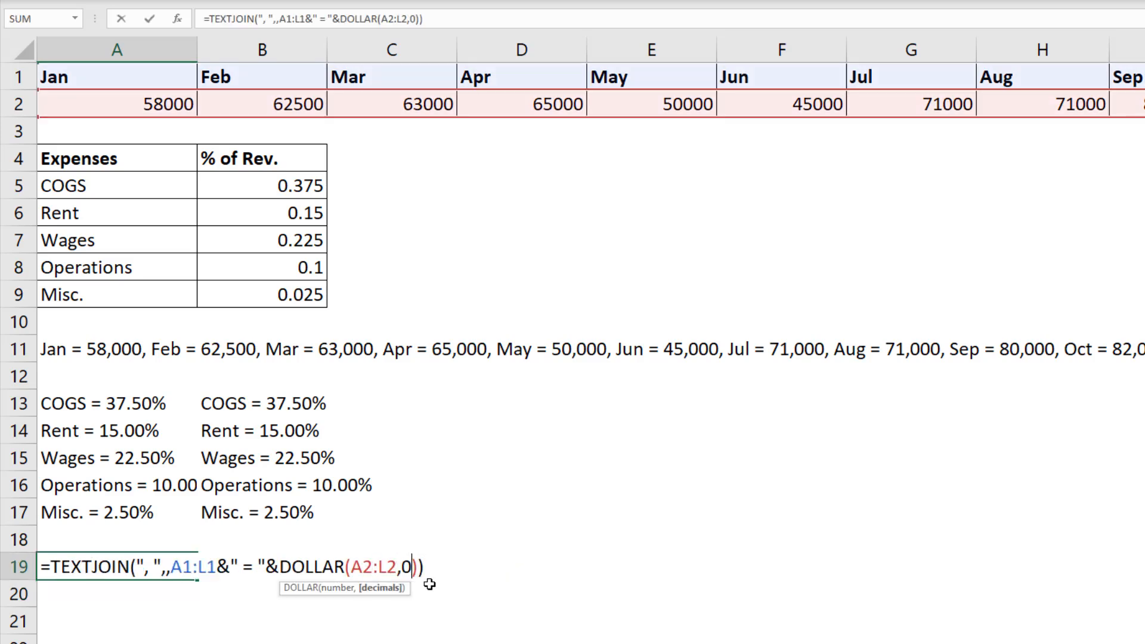
pyautogui.press('Return')
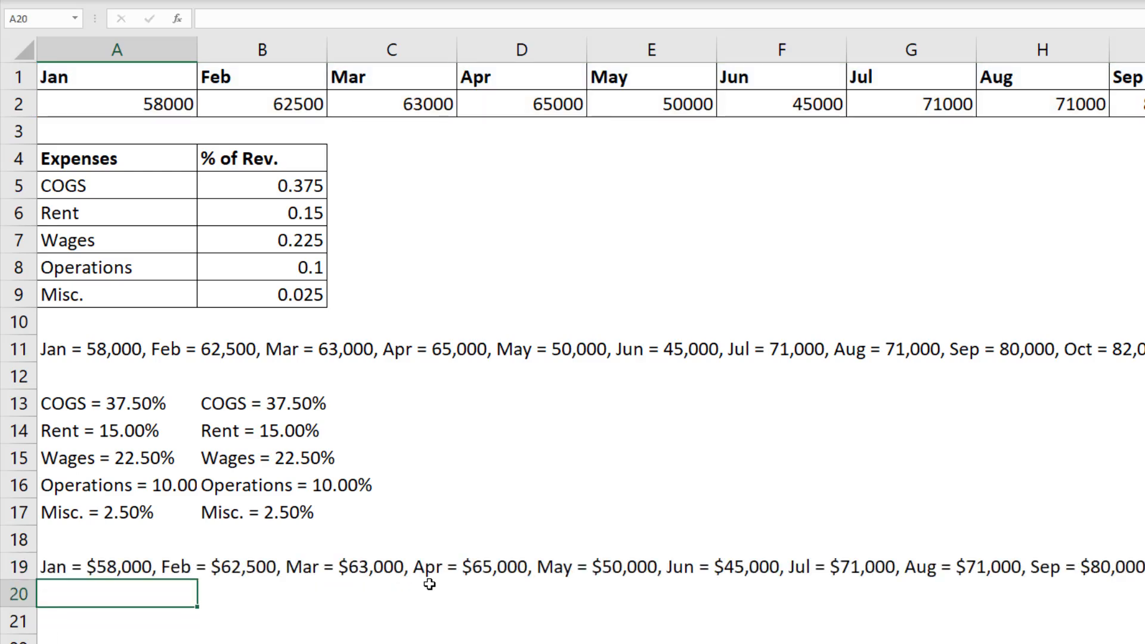